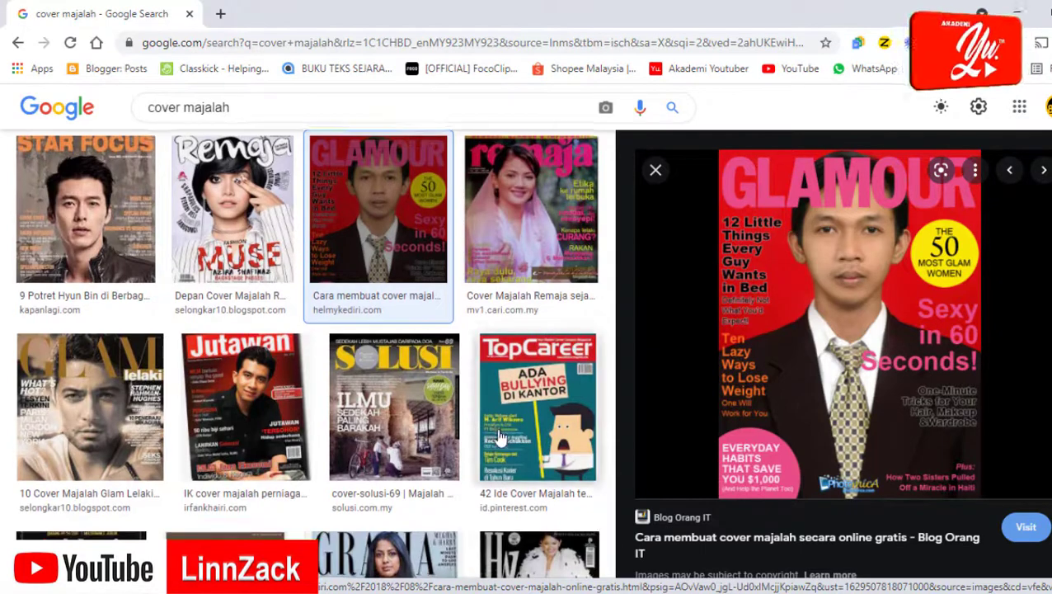
{"action": "scroll", "coordinate": [499, 439], "scroll_direction": "down", "scroll_amount": 1}
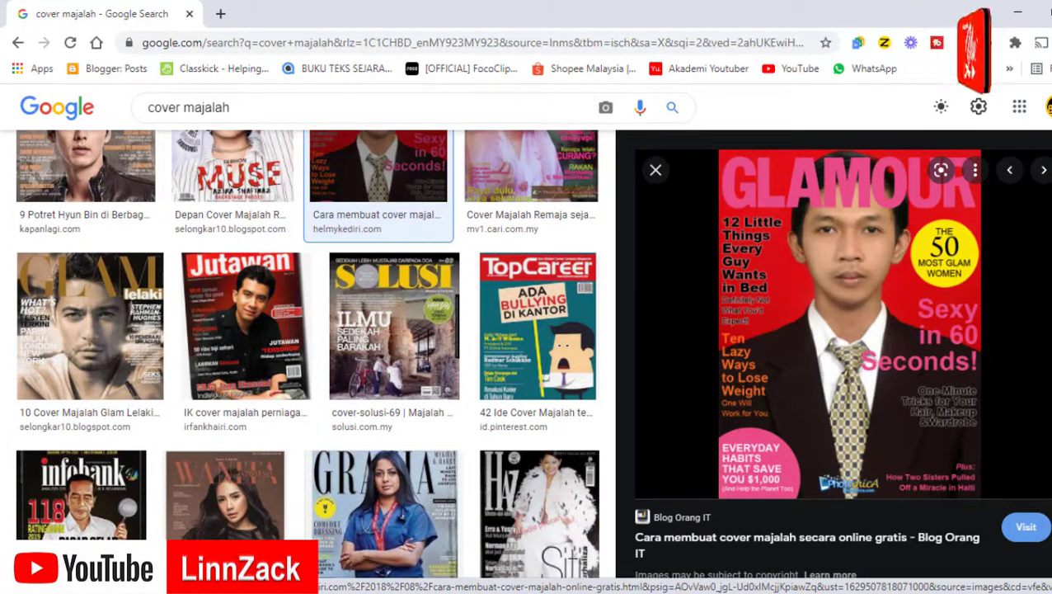
{"action": "left_click", "coordinate": [220, 15]}
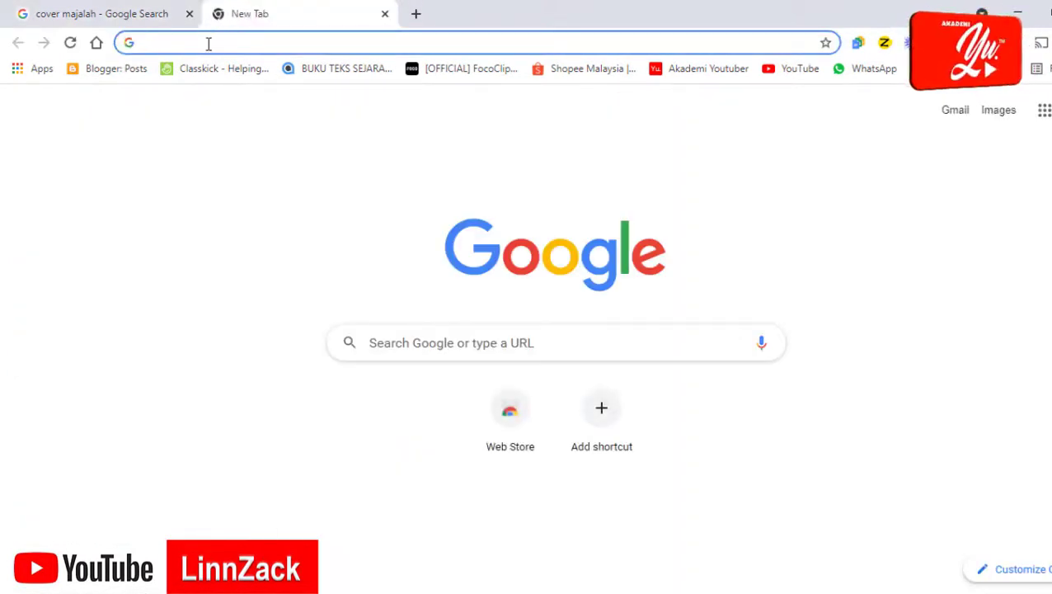
{"action": "type", "text": "www."}
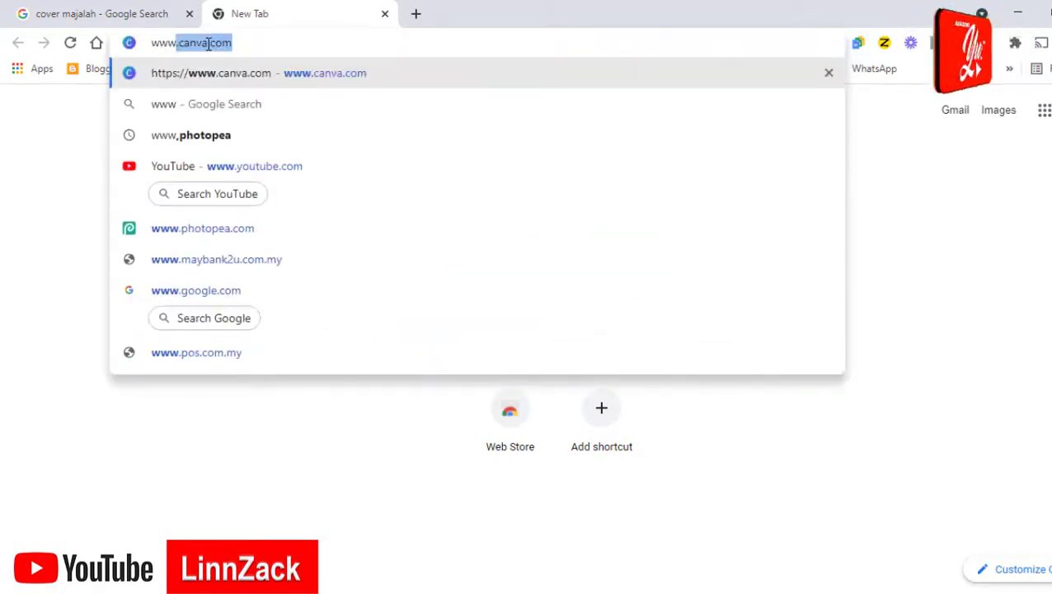
{"action": "type", "text": "photp"}
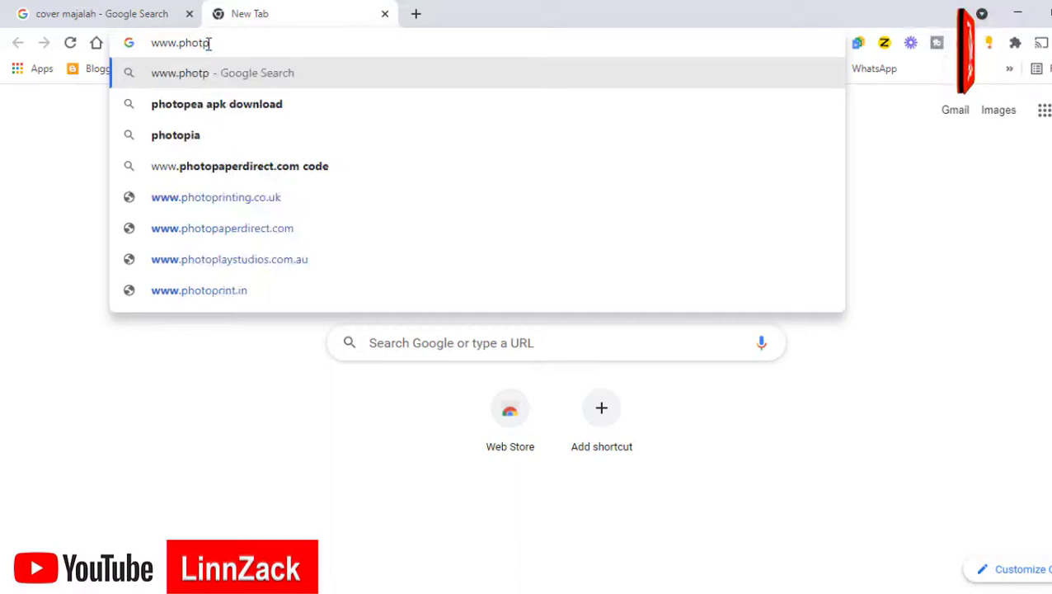
{"action": "key", "text": "BackSpace"}
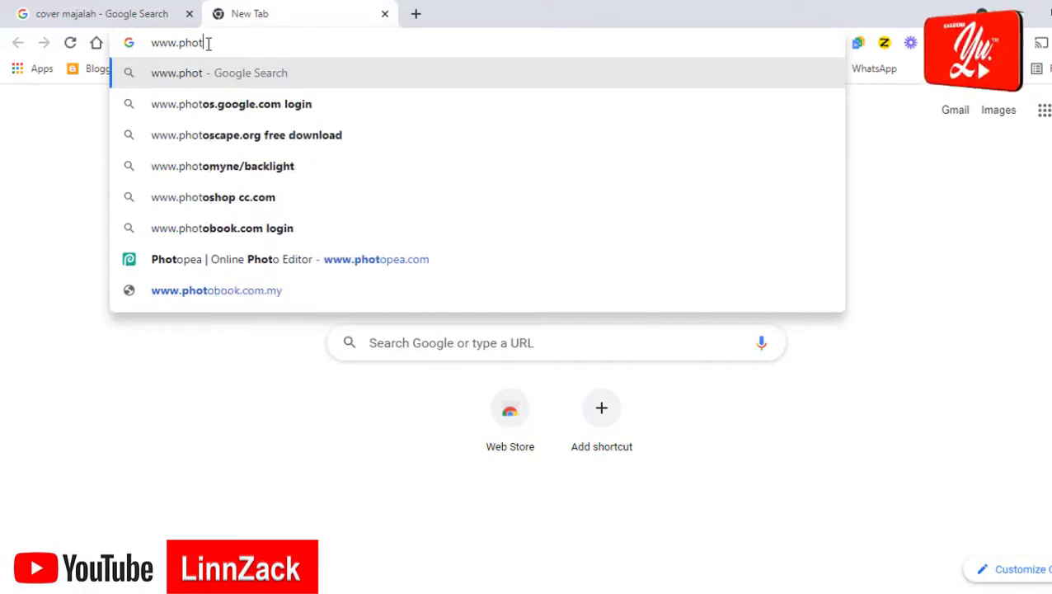
{"action": "type", "text": "opea.com"}
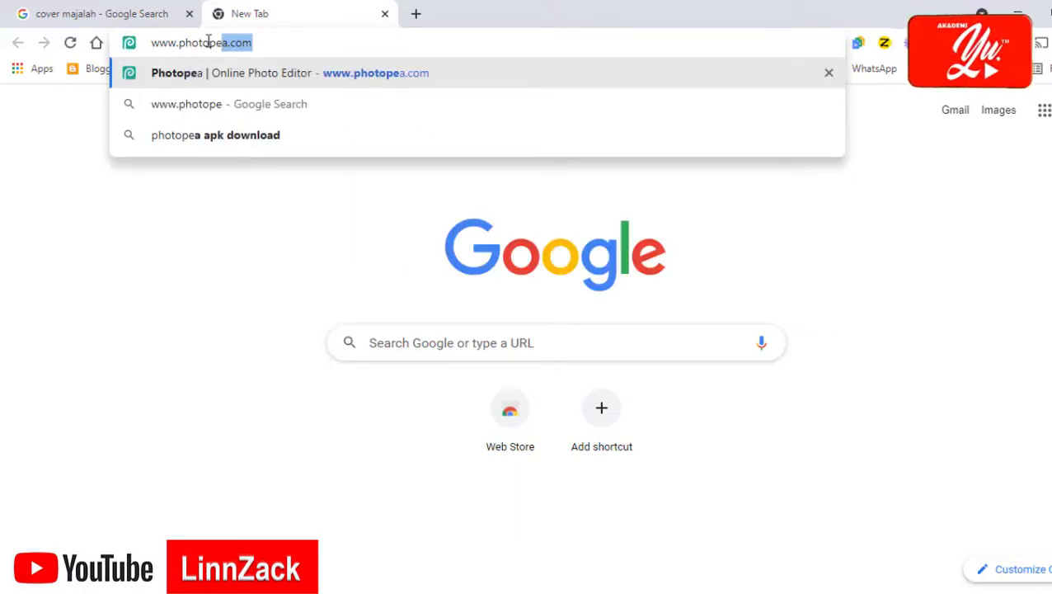
{"action": "key", "text": "Return"}
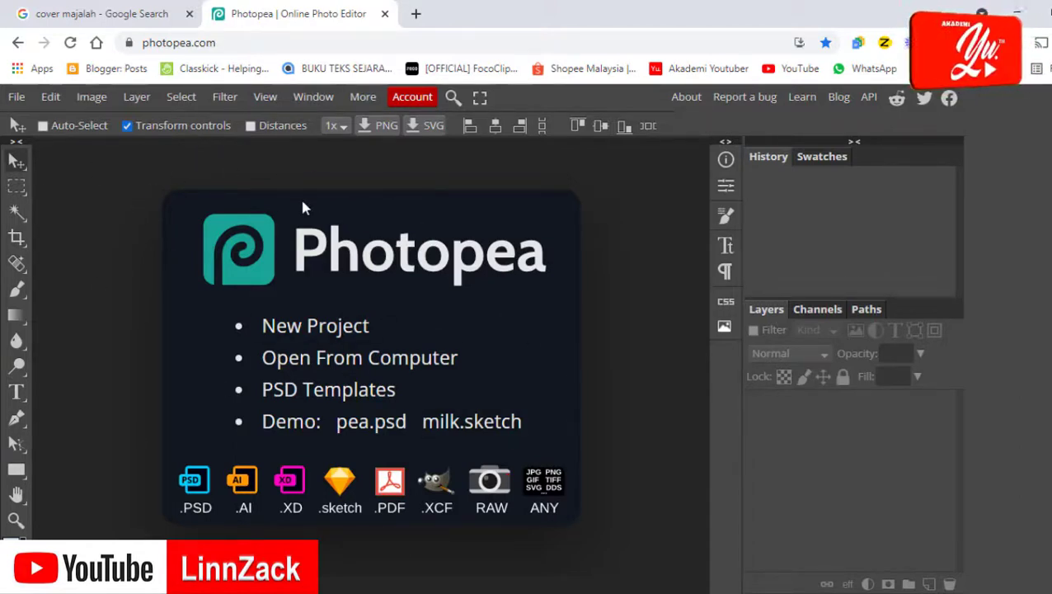
Step: Create a new project from the A4 print preset, with the units changed to pixels (2480 x 3508, 300 DPI)
{"action": "left_click", "coordinate": [16, 97]}
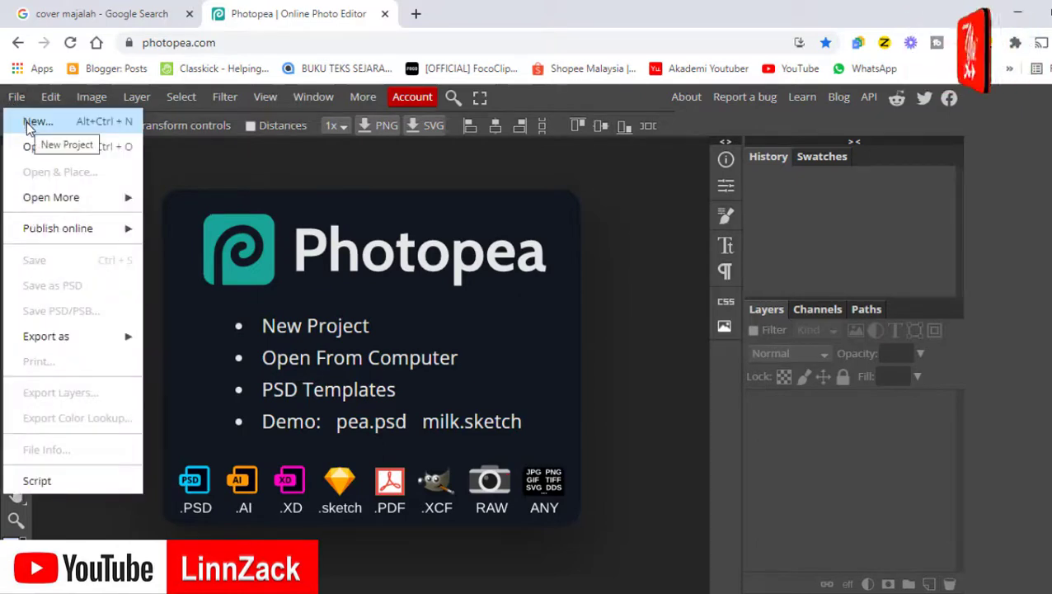
{"action": "left_click", "coordinate": [28, 124]}
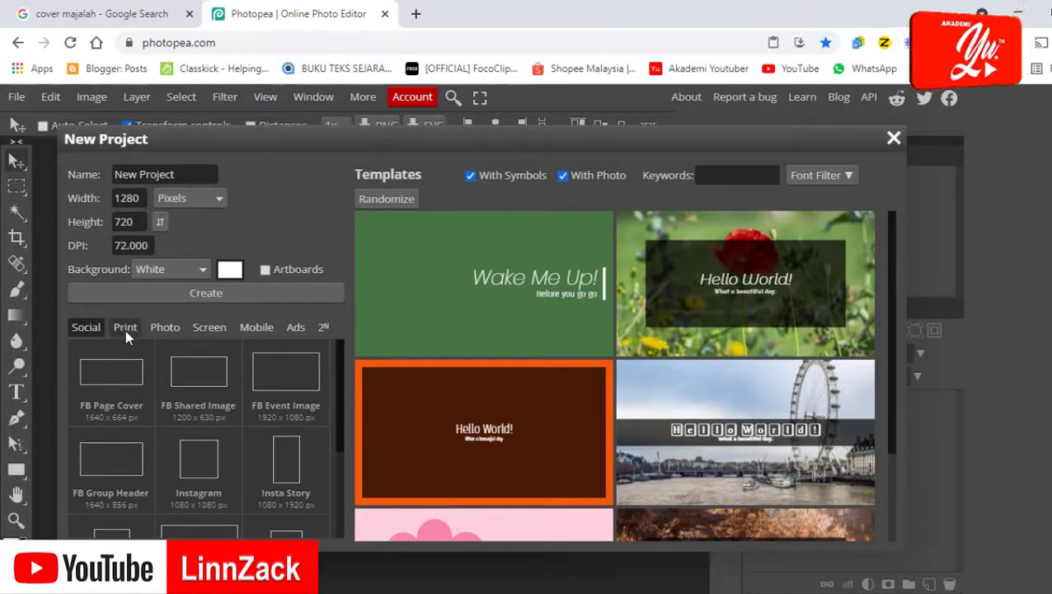
{"action": "left_click", "coordinate": [125, 327]}
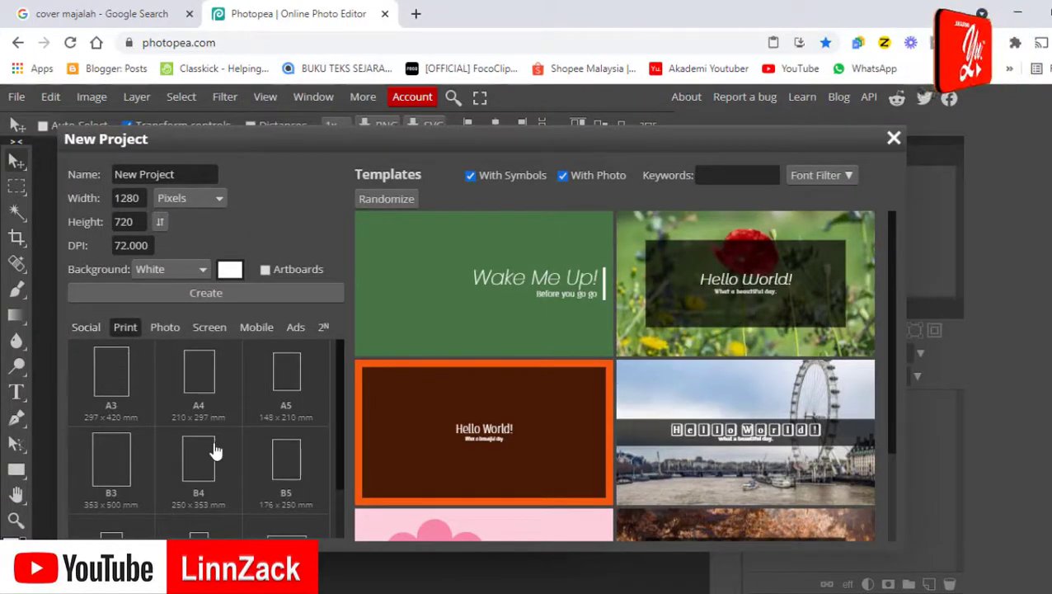
{"action": "scroll", "coordinate": [214, 451], "scroll_direction": "down", "scroll_amount": 1}
{"action": "scroll", "coordinate": [216, 465], "scroll_direction": "up", "scroll_amount": 1}
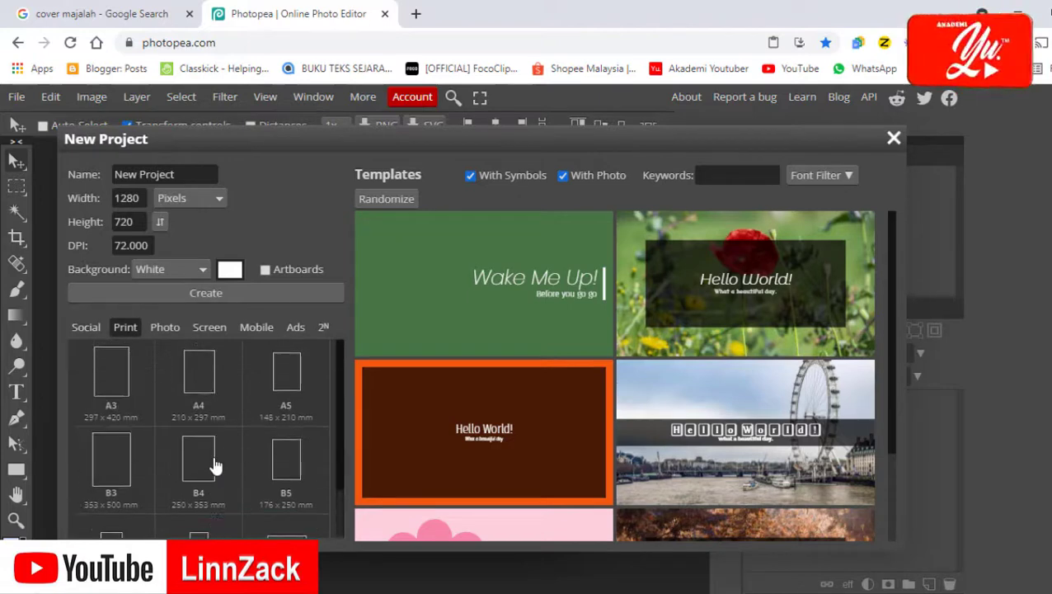
{"action": "left_click", "coordinate": [199, 383]}
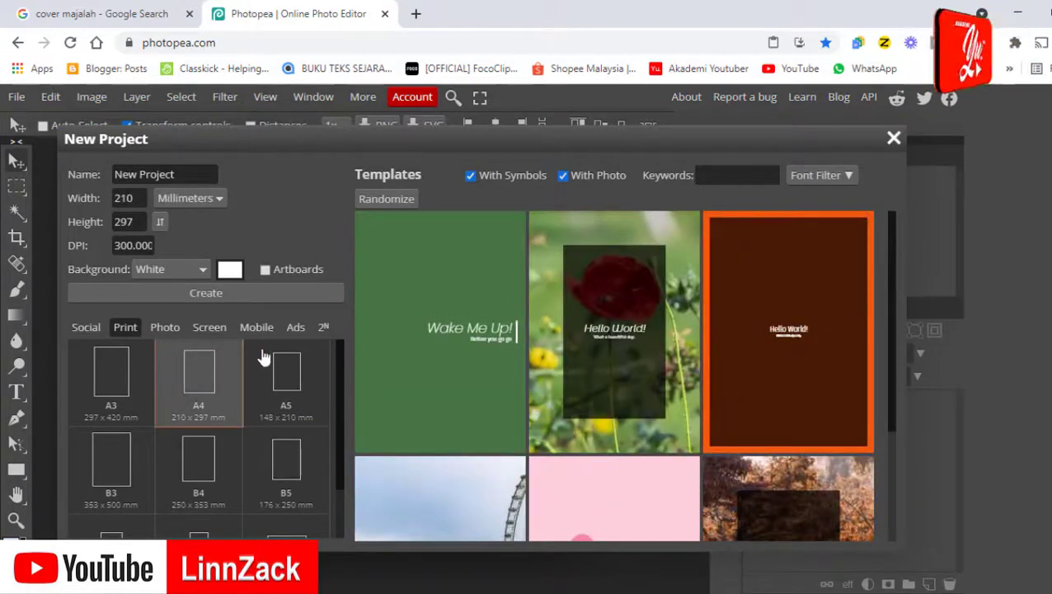
{"action": "left_click", "coordinate": [197, 205]}
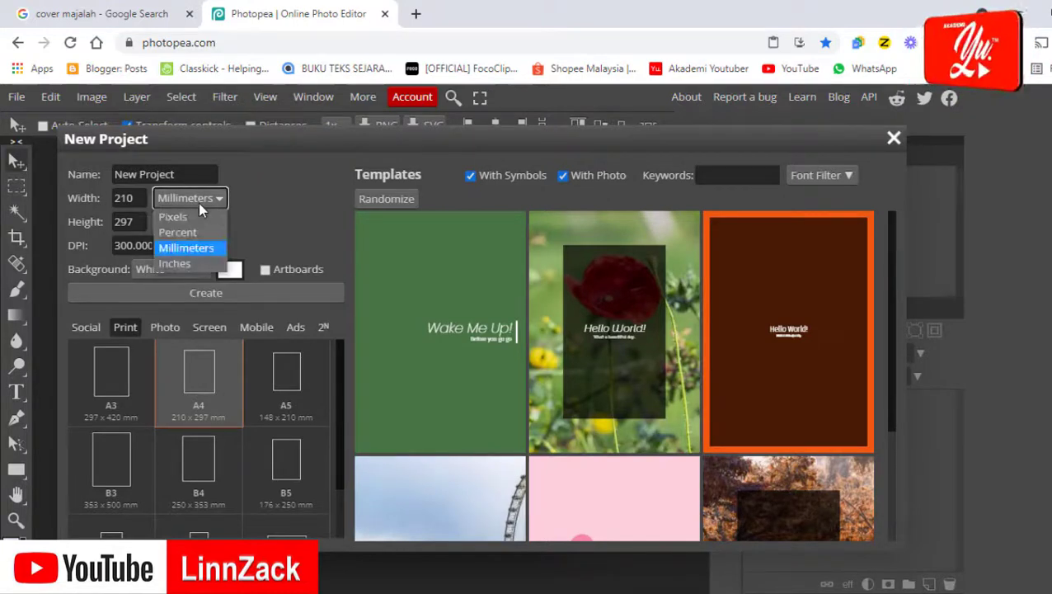
{"action": "left_click", "coordinate": [191, 218]}
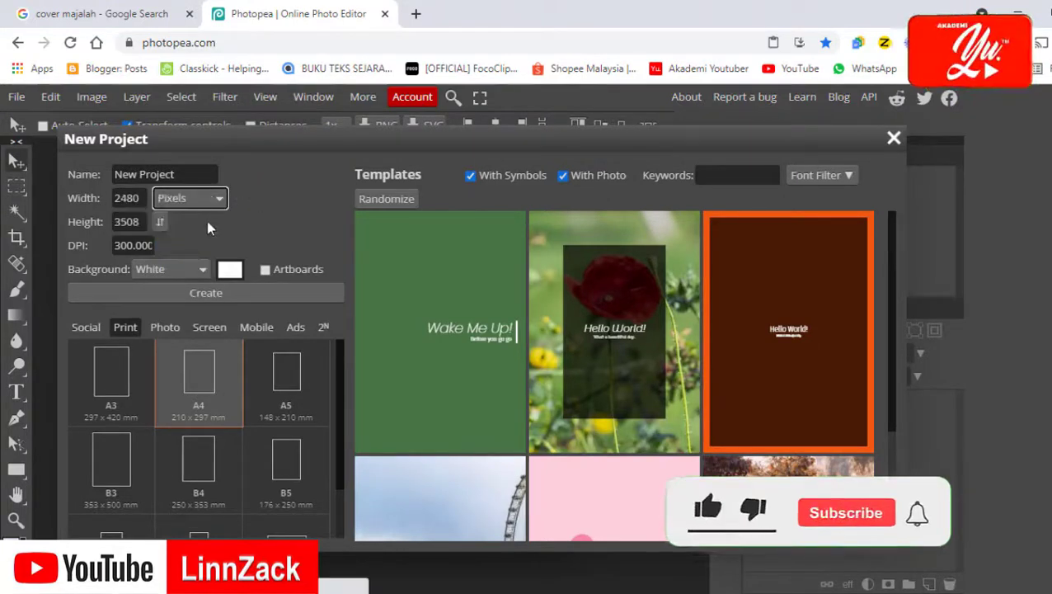
{"action": "left_click", "coordinate": [206, 295]}
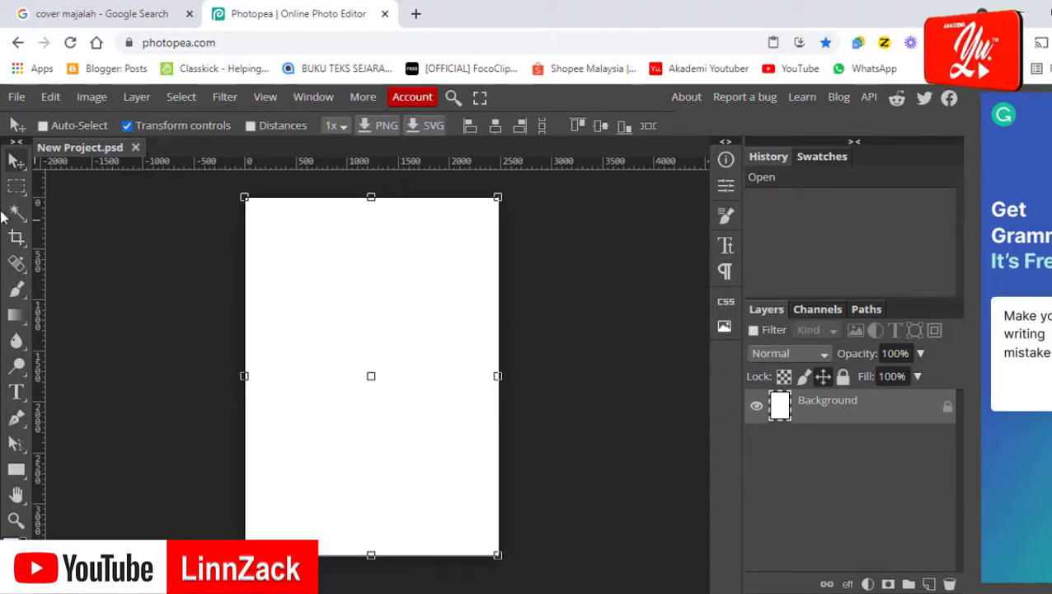
{"action": "left_click", "coordinate": [99, 14]}
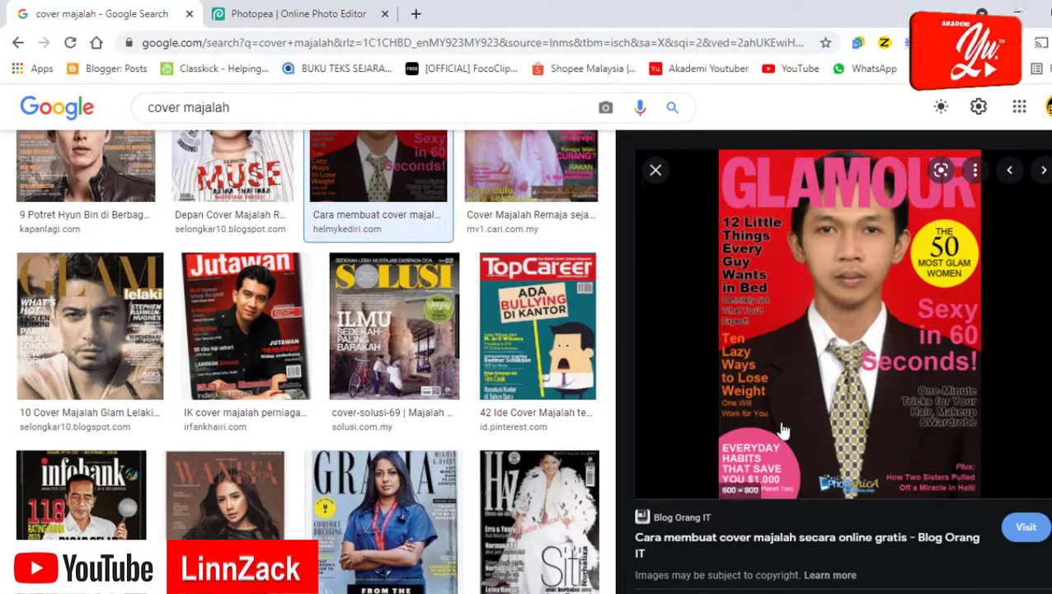
{"action": "left_click", "coordinate": [329, 18]}
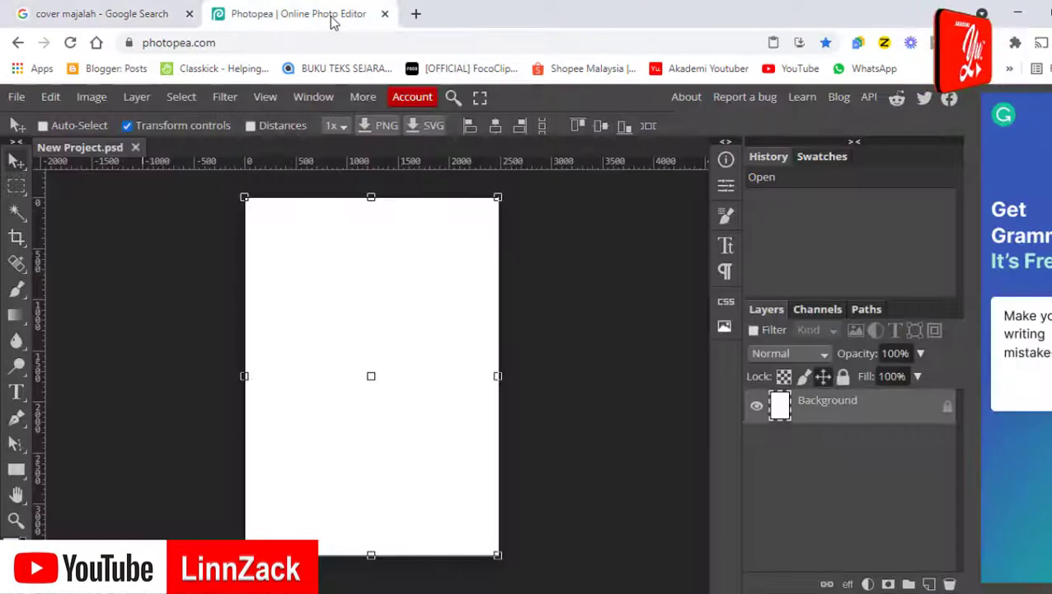
{"action": "left_click", "coordinate": [17, 98]}
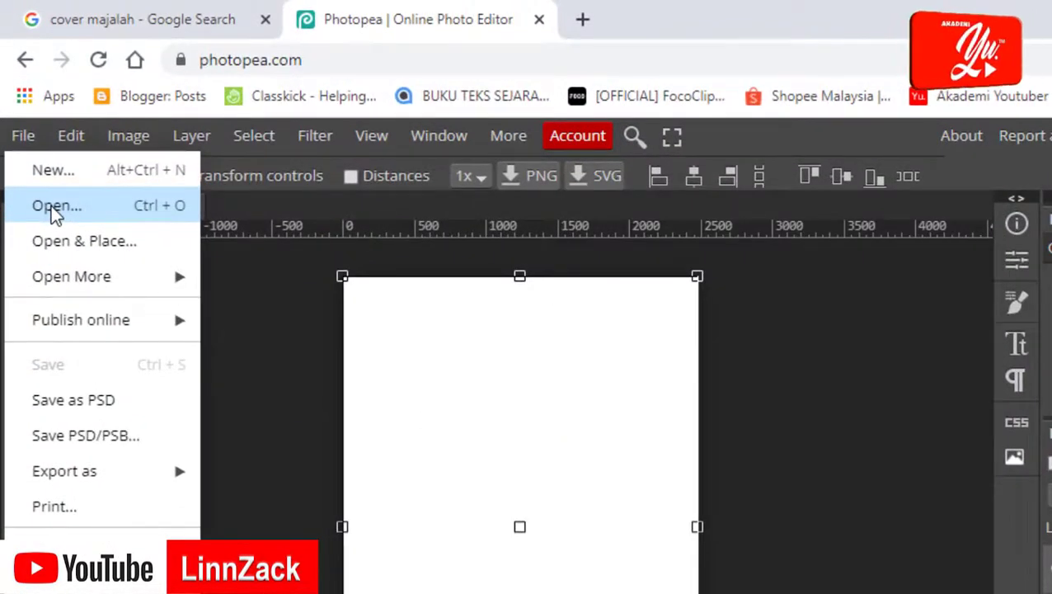
{"action": "left_click", "coordinate": [55, 208]}
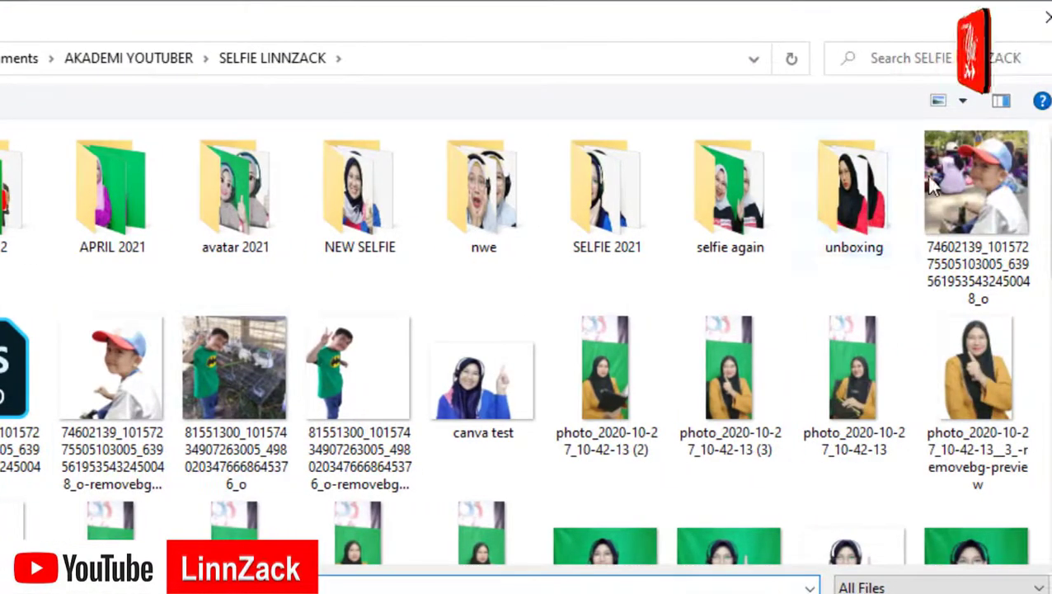
{"action": "left_click", "coordinate": [981, 190]}
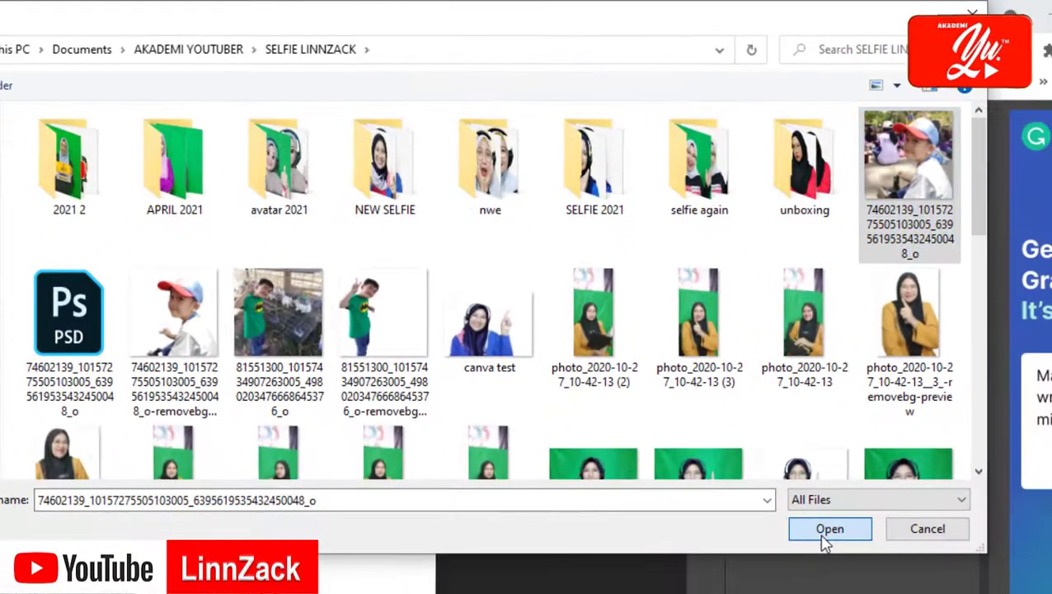
{"action": "left_click", "coordinate": [825, 532]}
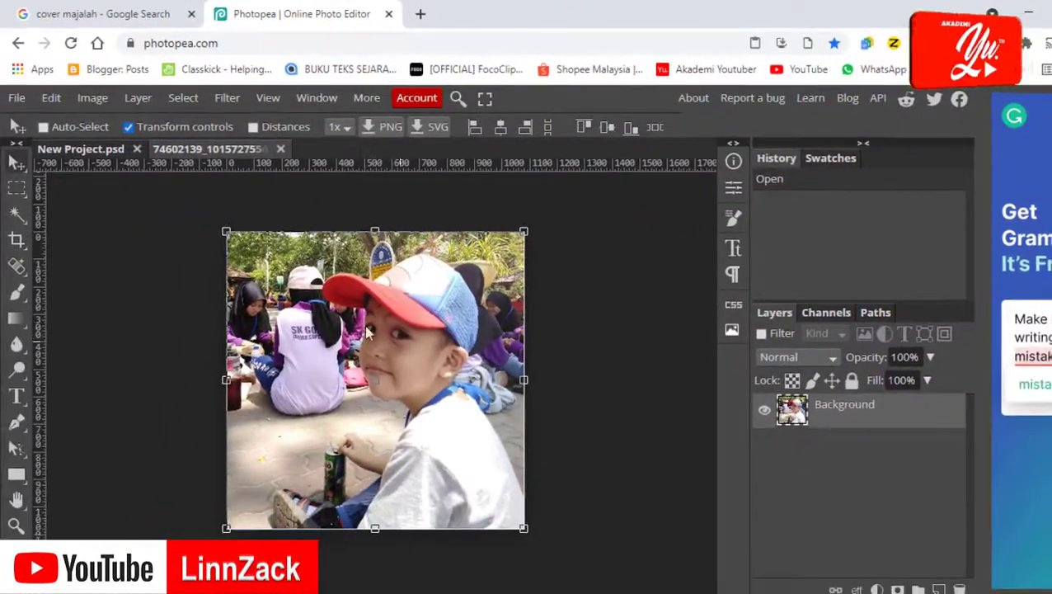
Step: Copy the photo of the boy in a cap as a layer into the blank New Project document
{"action": "left_click", "coordinate": [76, 149]}
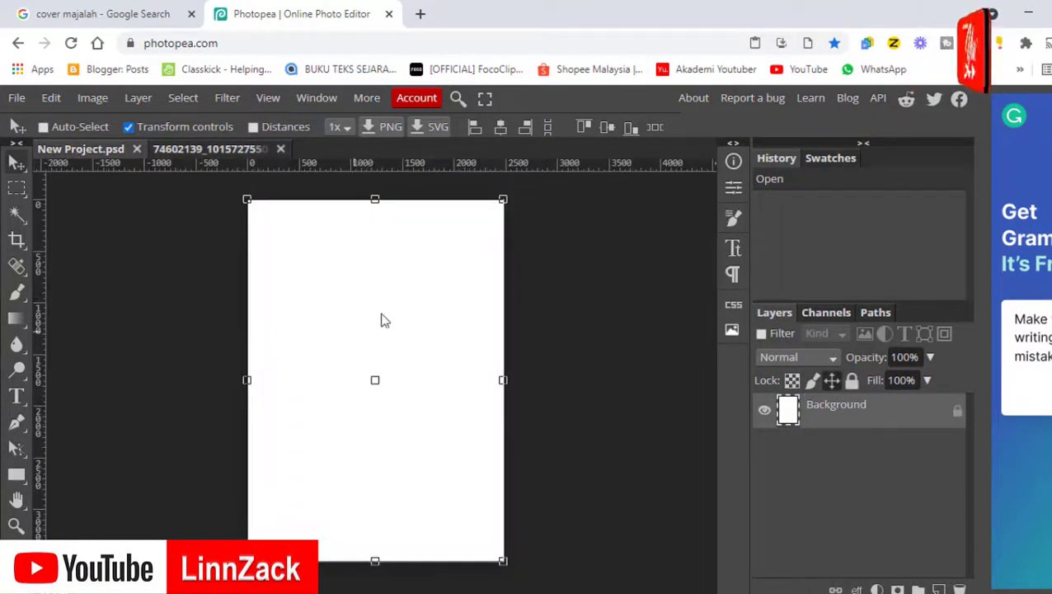
{"action": "left_click_drag", "start_coordinate": [208, 153], "coordinate": [381, 363]}
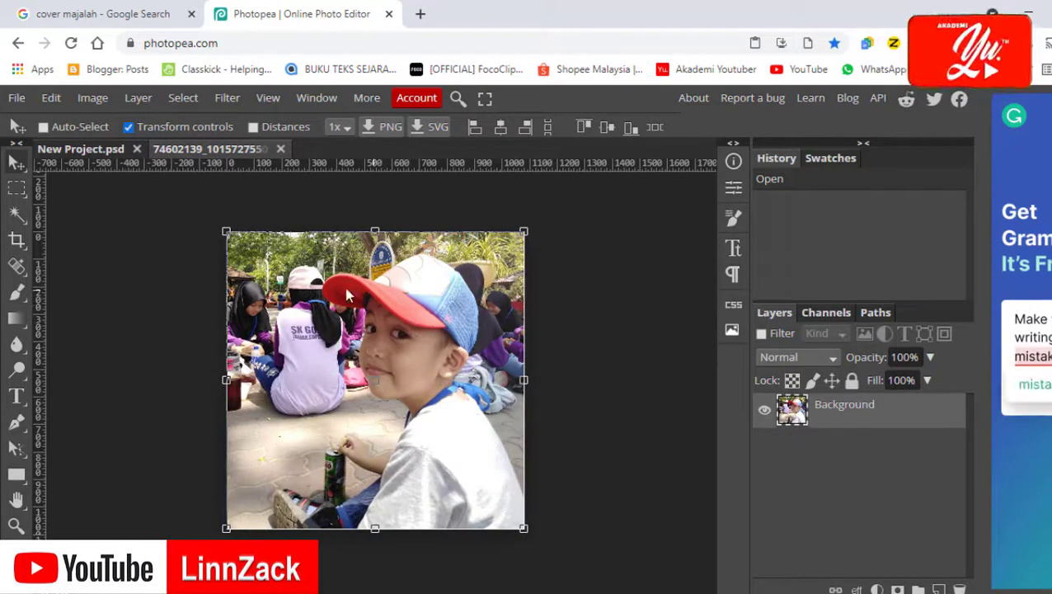
{"action": "left_click", "coordinate": [85, 153]}
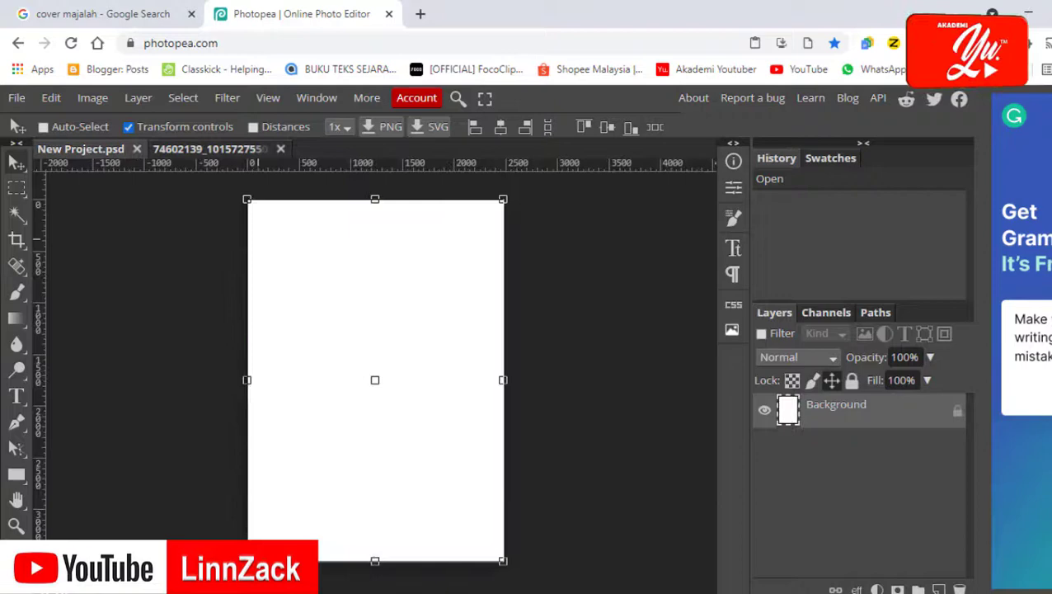
{"action": "left_click", "coordinate": [208, 150]}
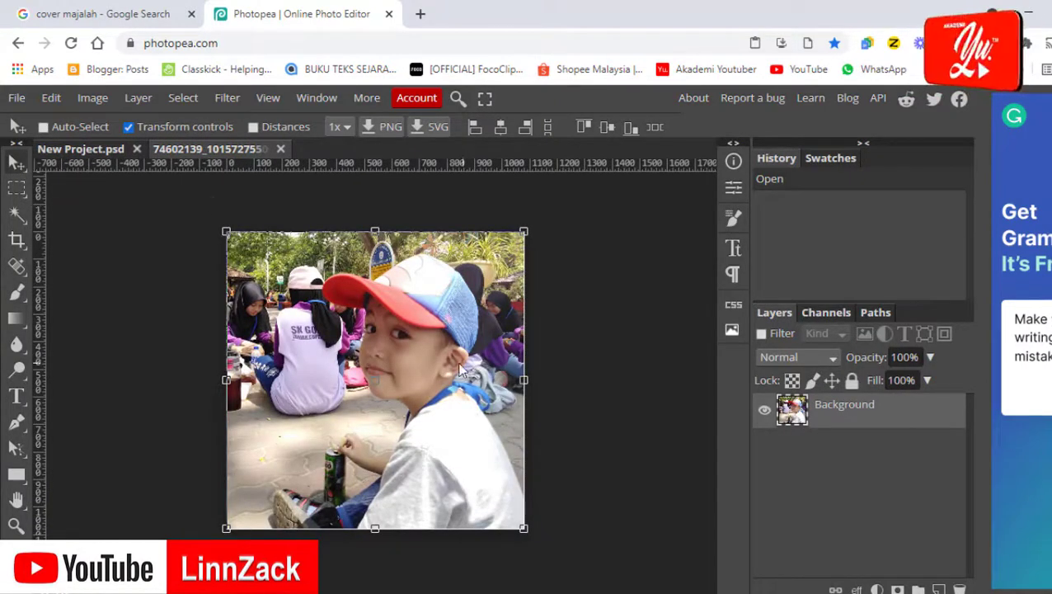
{"action": "left_click_drag", "start_coordinate": [460, 370], "coordinate": [361, 346]}
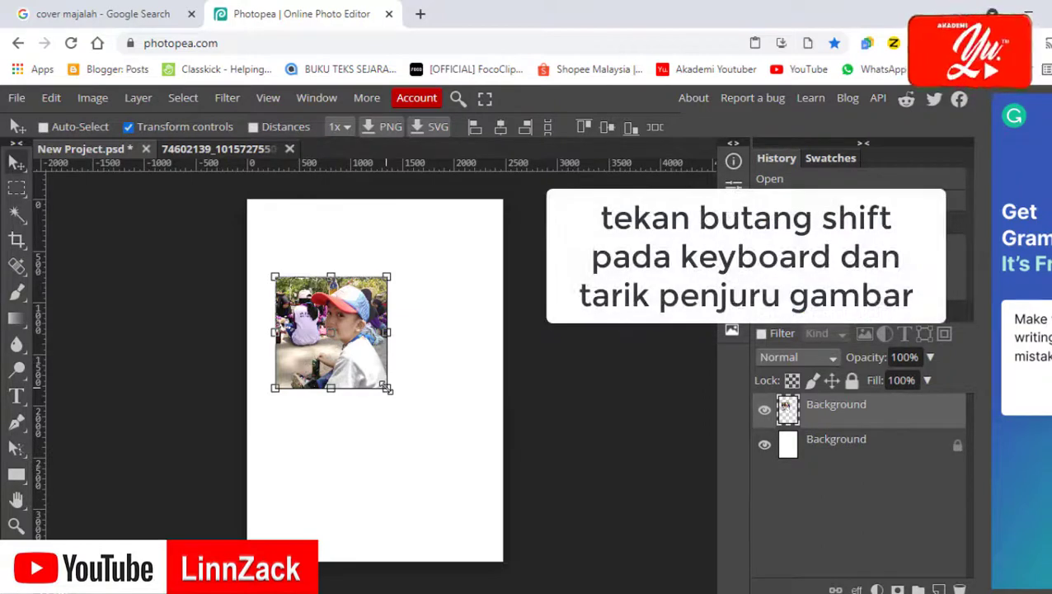
{"action": "left_click_drag", "start_coordinate": [387, 387], "coordinate": [417, 489]}
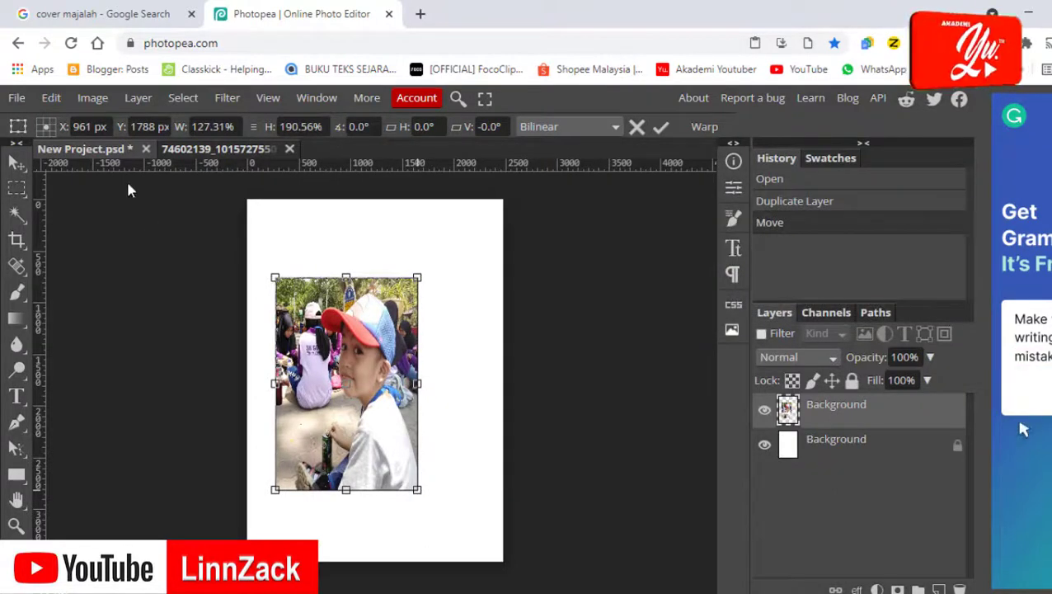
{"action": "left_click", "coordinate": [51, 98]}
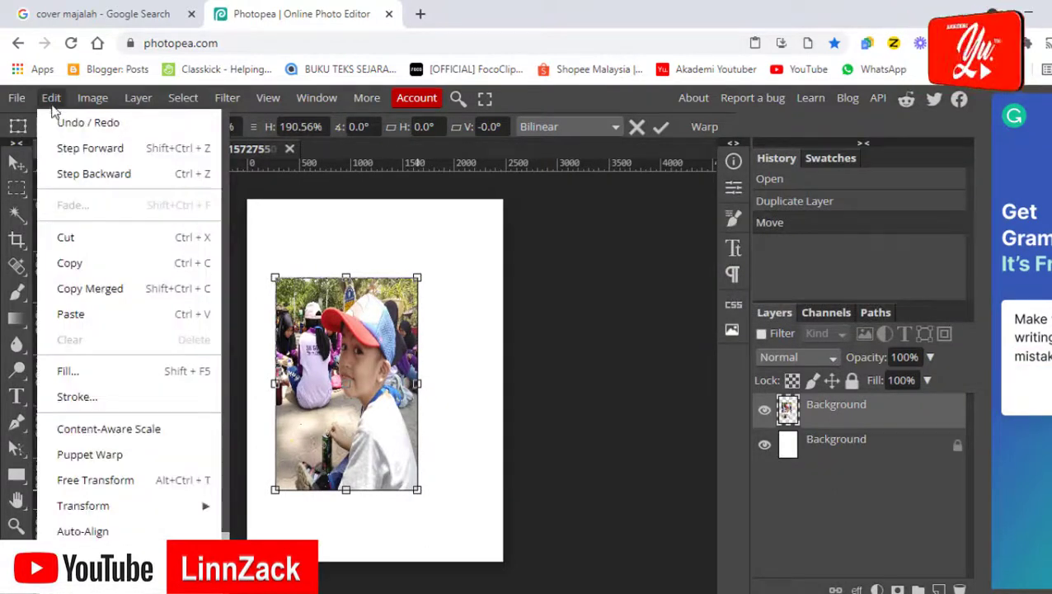
{"action": "left_click", "coordinate": [89, 128]}
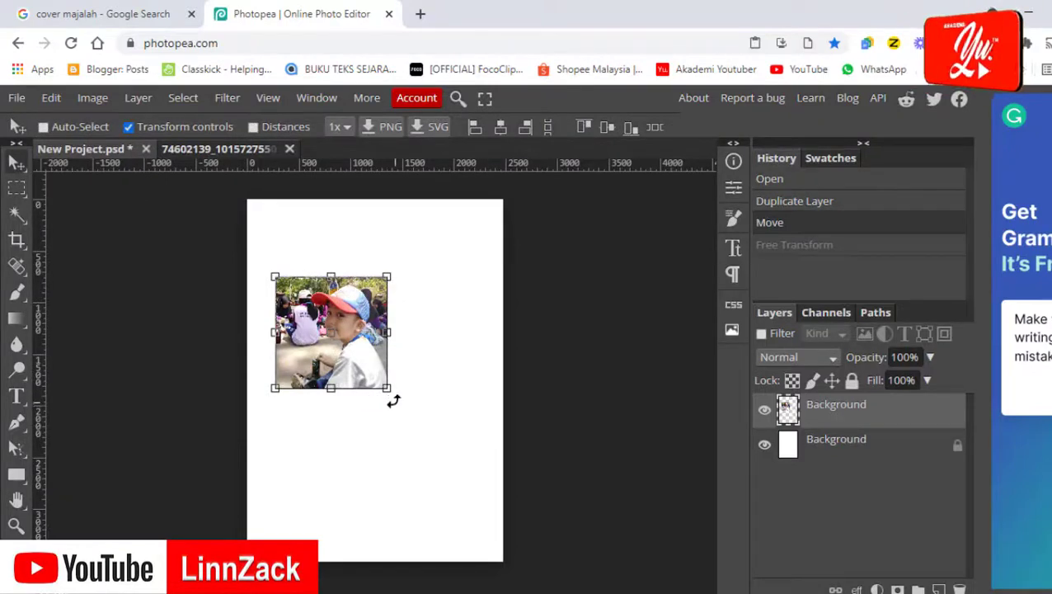
Step: Scale the photo layer proportionally to about 339% and move it so the boy fills the whole A4 page, and apply the transform
{"action": "left_click_drag", "start_coordinate": [387, 386], "coordinate": [421, 439]}
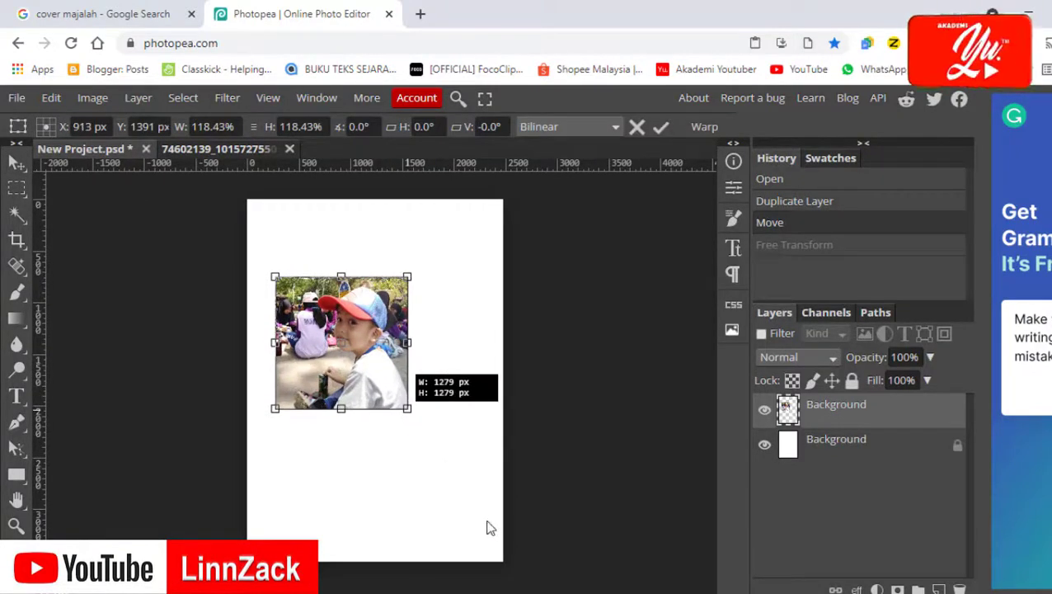
{"action": "left_click_drag", "start_coordinate": [488, 528], "coordinate": [488, 528]}
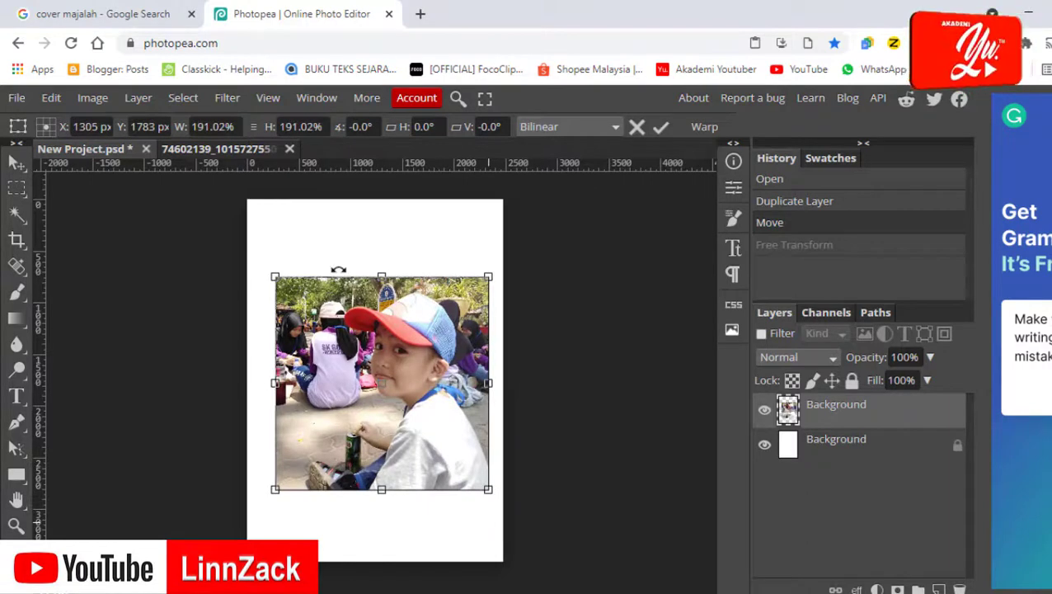
{"action": "left_click_drag", "start_coordinate": [274, 275], "coordinate": [182, 186]}
{"action": "left_click_drag", "start_coordinate": [488, 489], "coordinate": [562, 563]}
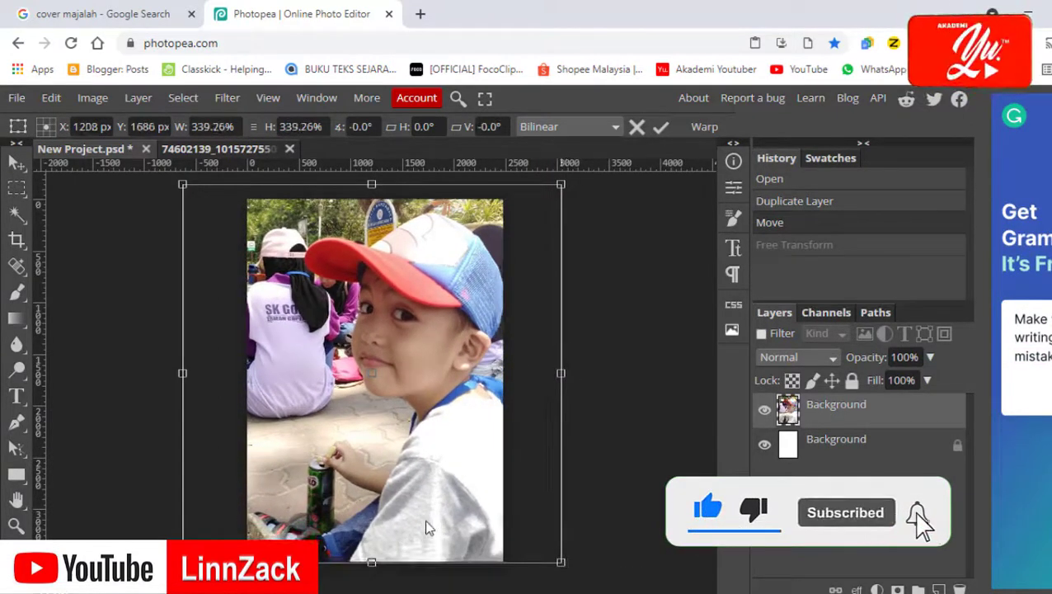
{"action": "left_click_drag", "start_coordinate": [431, 484], "coordinate": [383, 484]}
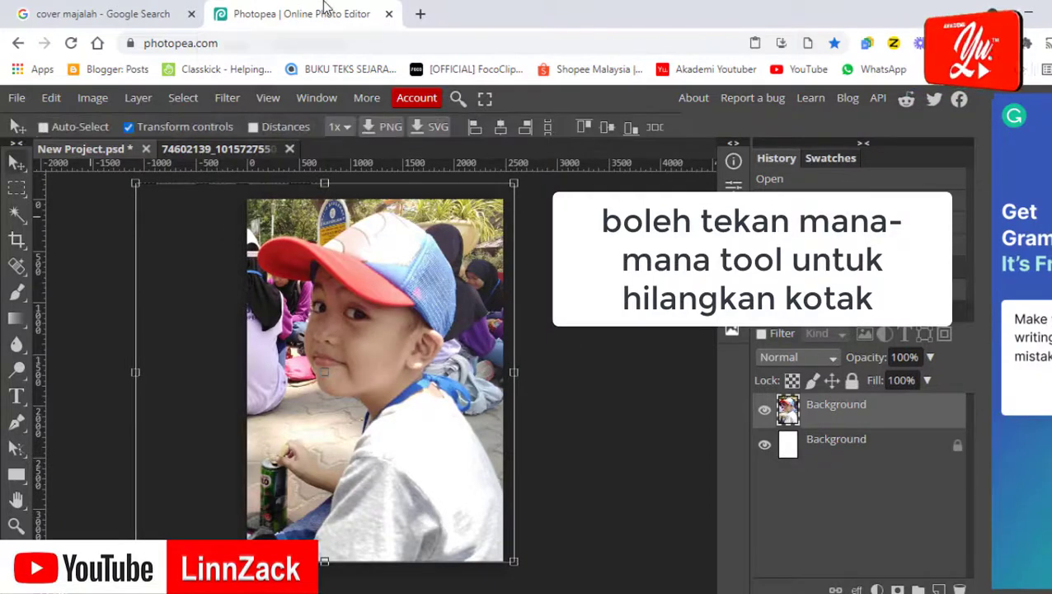
{"action": "left_click", "coordinate": [17, 188]}
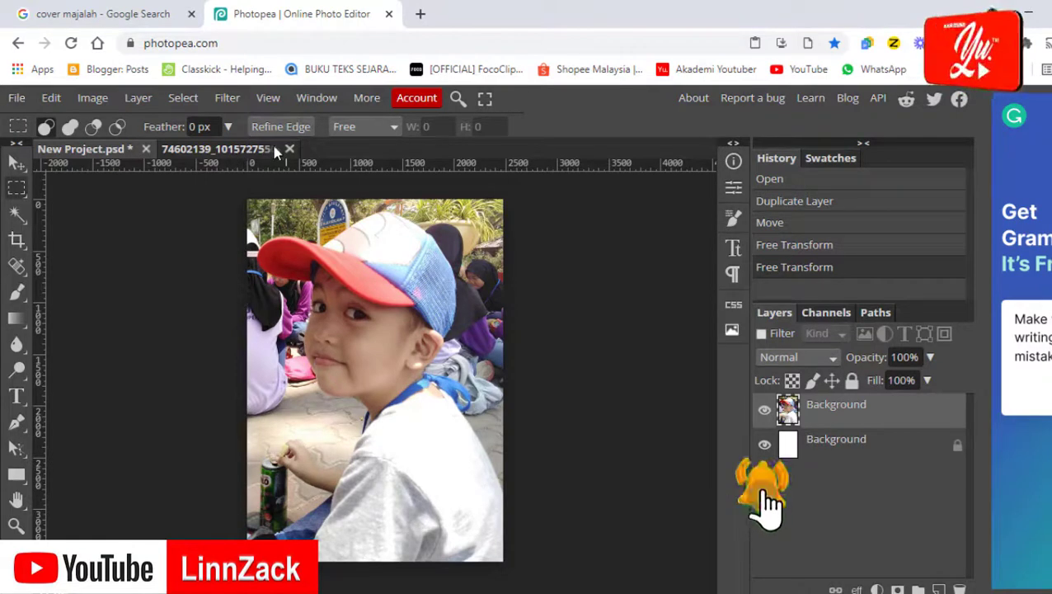
Step: Close the separate photo document, and delete the photo layer from the New Project document
{"action": "left_click", "coordinate": [233, 152]}
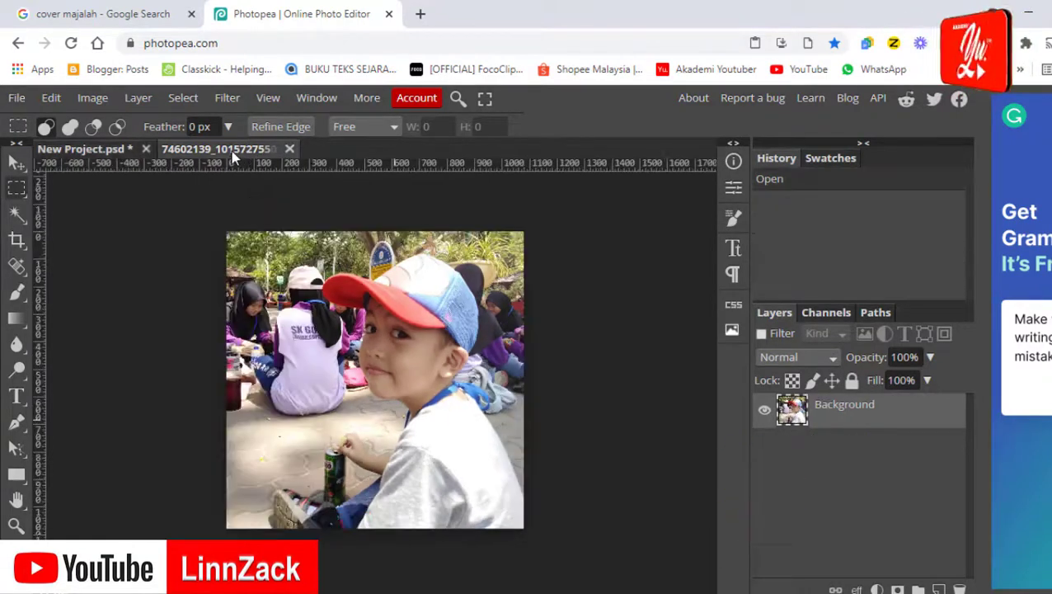
{"action": "left_click", "coordinate": [289, 150]}
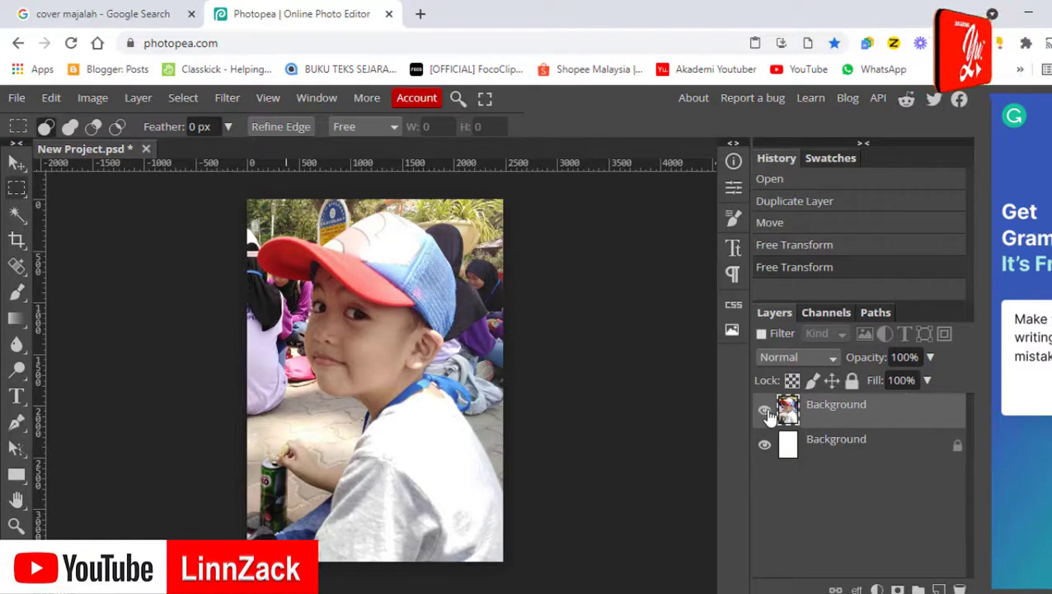
{"action": "left_click_drag", "start_coordinate": [878, 424], "coordinate": [958, 589]}
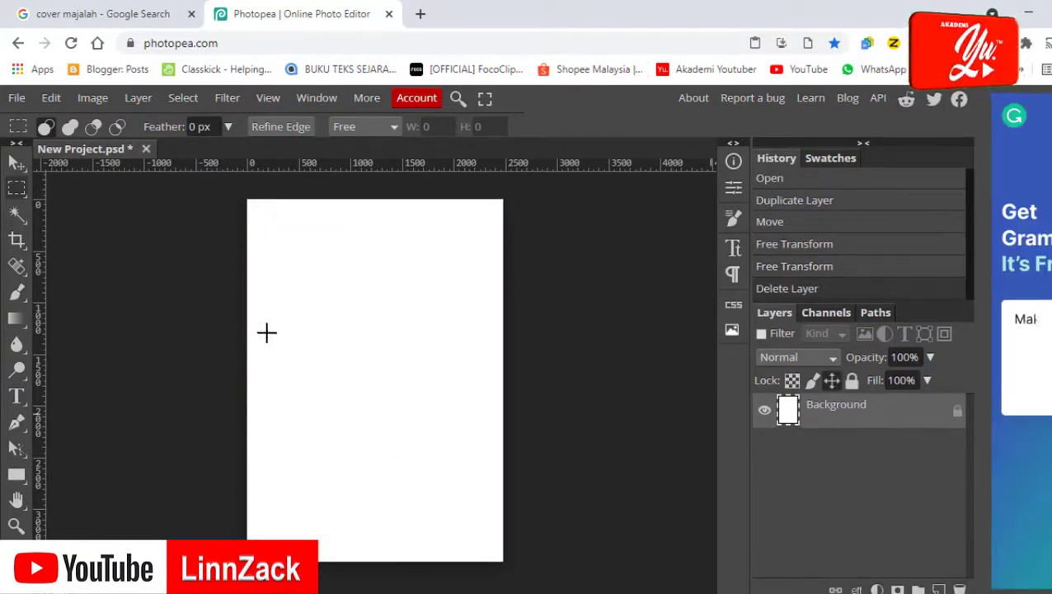
{"action": "left_click", "coordinate": [16, 99]}
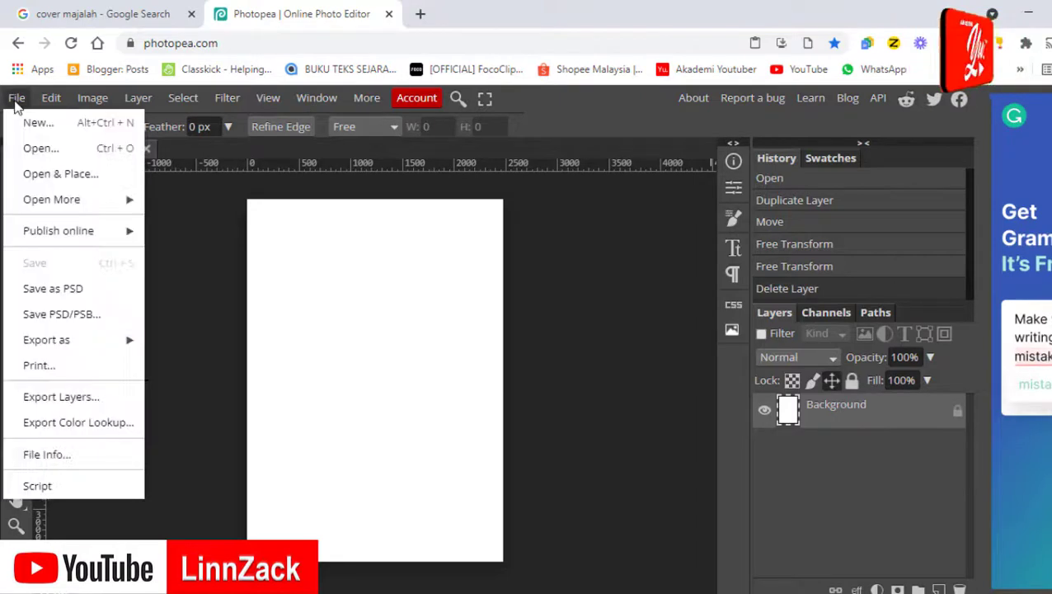
{"action": "left_click", "coordinate": [41, 179]}
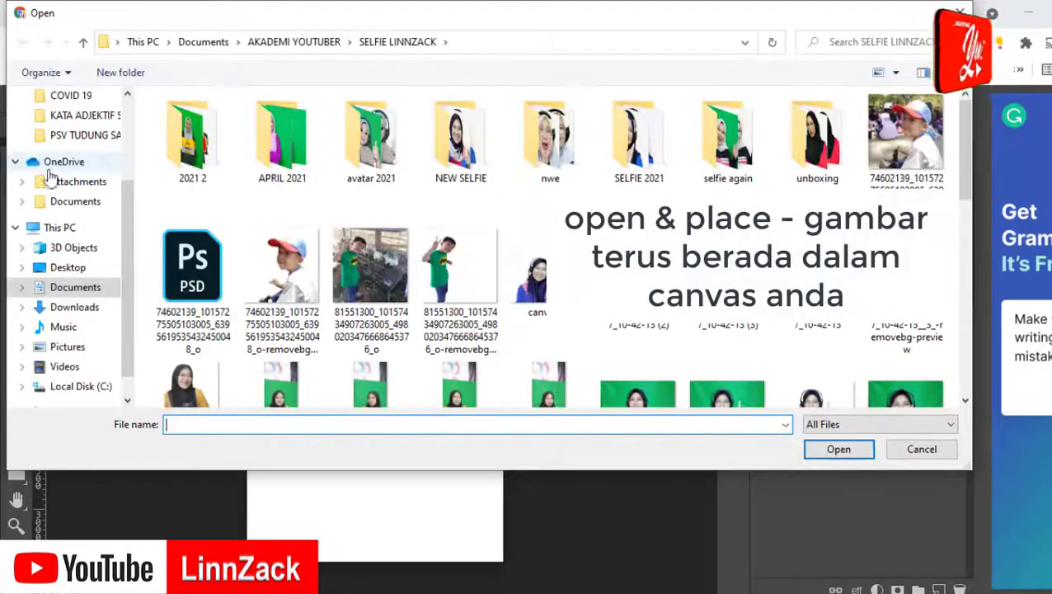
{"action": "left_click", "coordinate": [899, 146]}
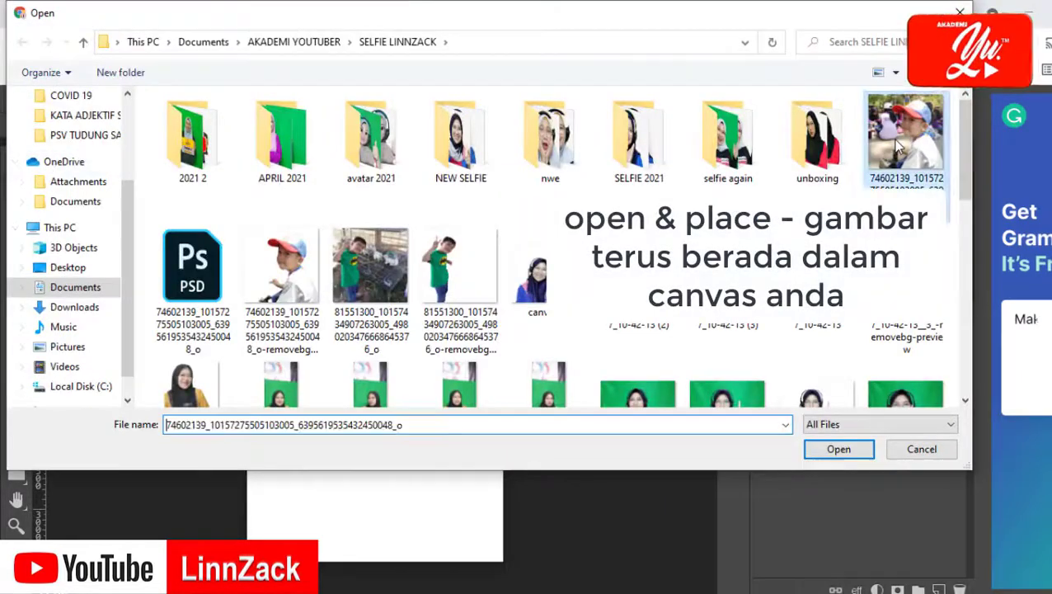
{"action": "left_click", "coordinate": [838, 449]}
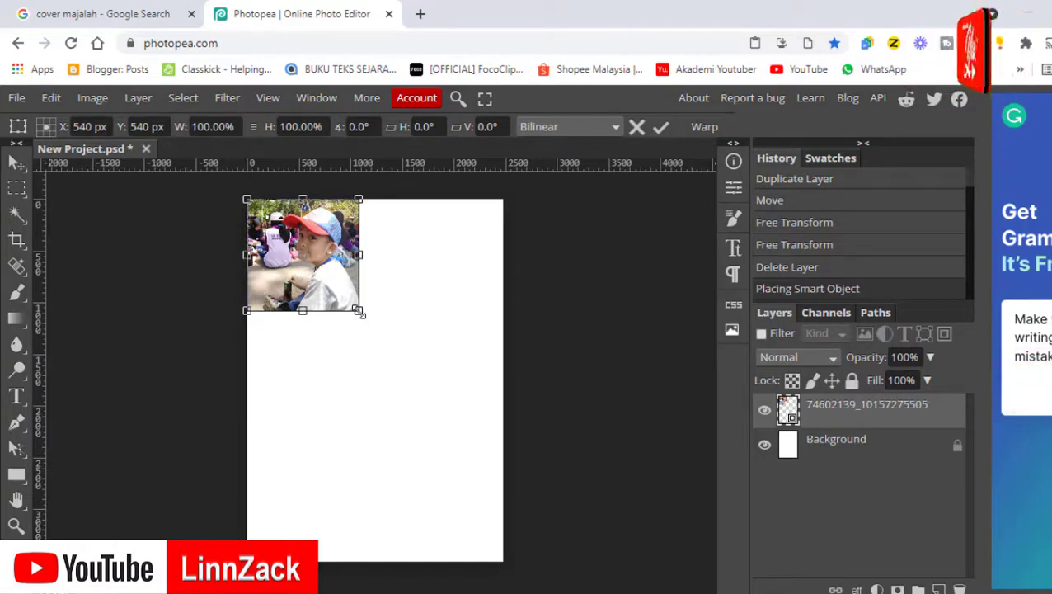
Step: Scale the placed photo proportionally to about 322%, move it so the boy fills the page, and apply the transform
{"action": "left_click_drag", "start_coordinate": [359, 312], "coordinate": [441, 445]}
{"action": "left_click_drag", "start_coordinate": [481, 508], "coordinate": [480, 509]}
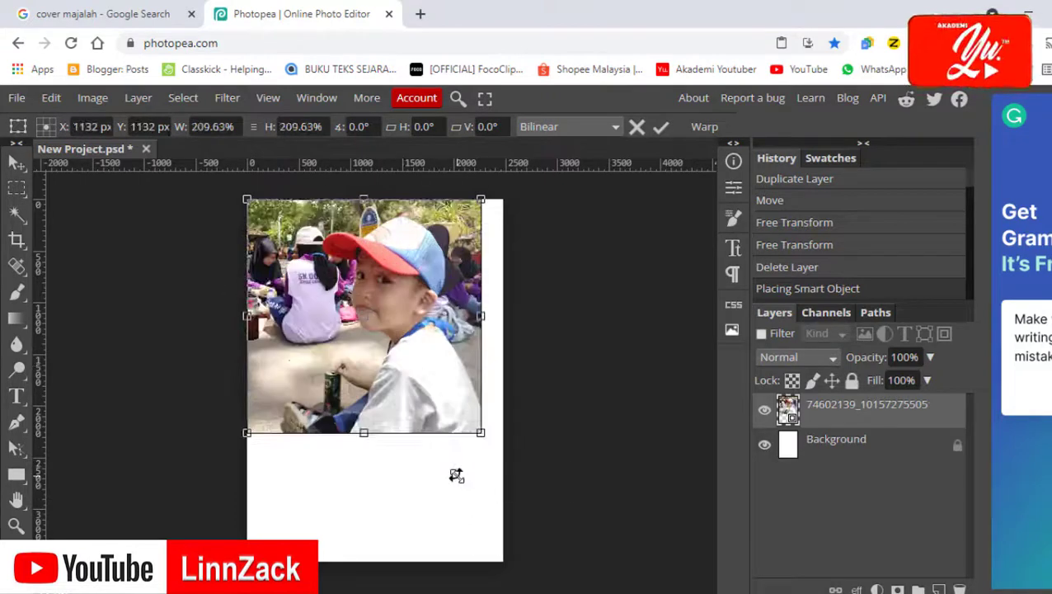
{"action": "left_click_drag", "start_coordinate": [482, 433], "coordinate": [606, 558]}
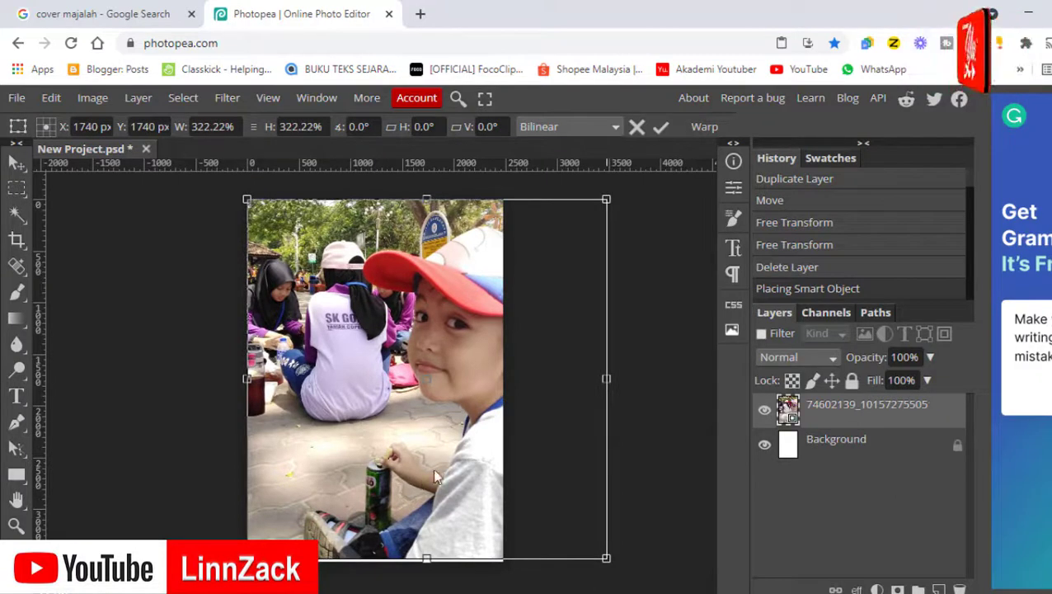
{"action": "left_click_drag", "start_coordinate": [442, 468], "coordinate": [334, 462]}
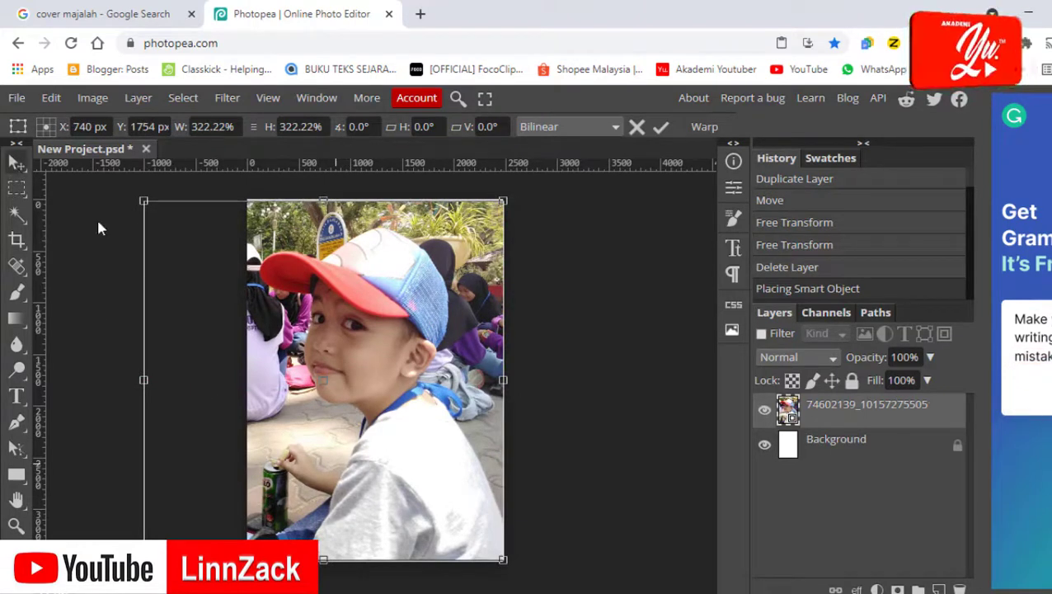
{"action": "left_click", "coordinate": [17, 193]}
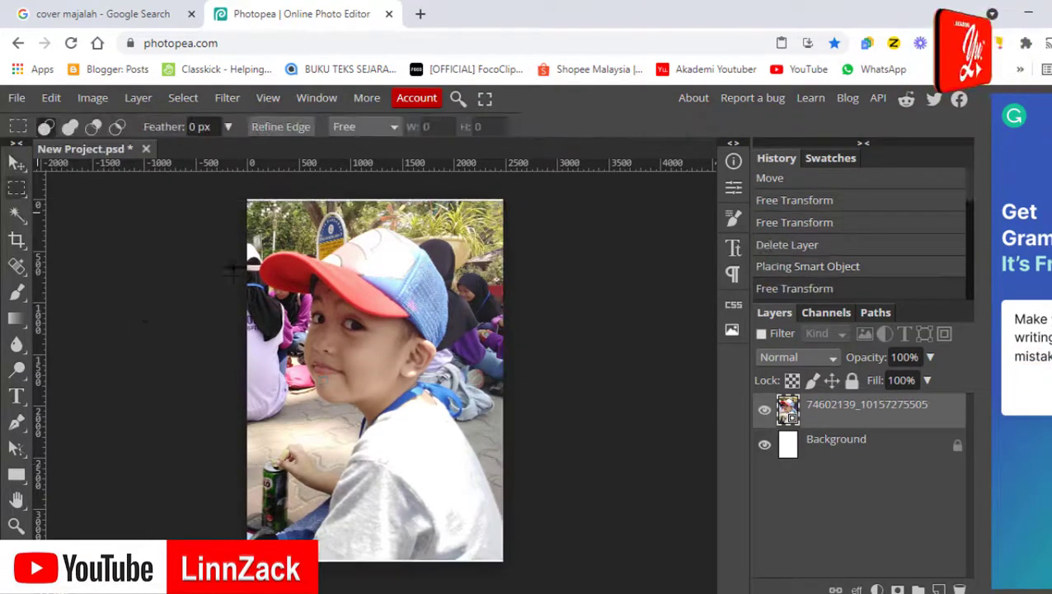
Step: Try enlarging the photo layer to about 332% and rotating it about 5.9° clockwise, and undo the transform
{"action": "left_click", "coordinate": [18, 165]}
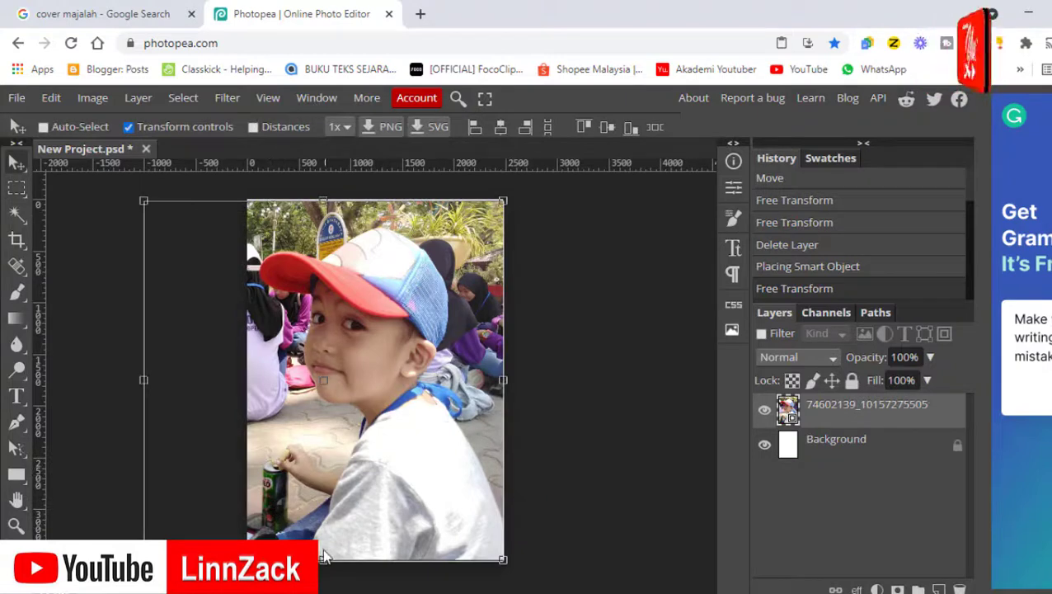
{"action": "left_click", "coordinate": [505, 560]}
{"action": "left_click_drag", "start_coordinate": [503, 559], "coordinate": [513, 568]}
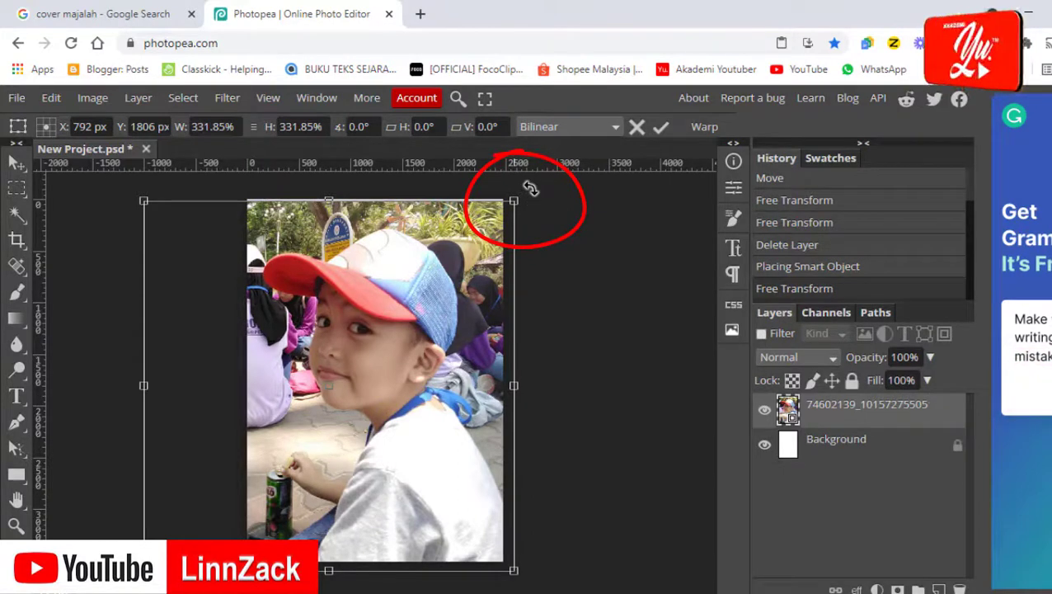
{"action": "left_click_drag", "start_coordinate": [530, 188], "coordinate": [546, 213]}
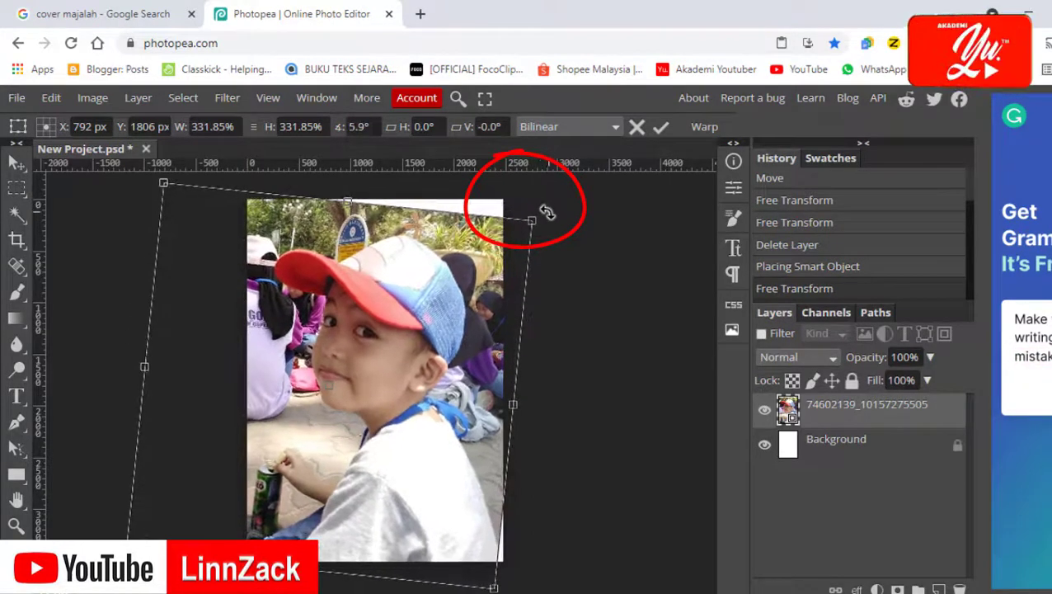
{"action": "left_click", "coordinate": [52, 99]}
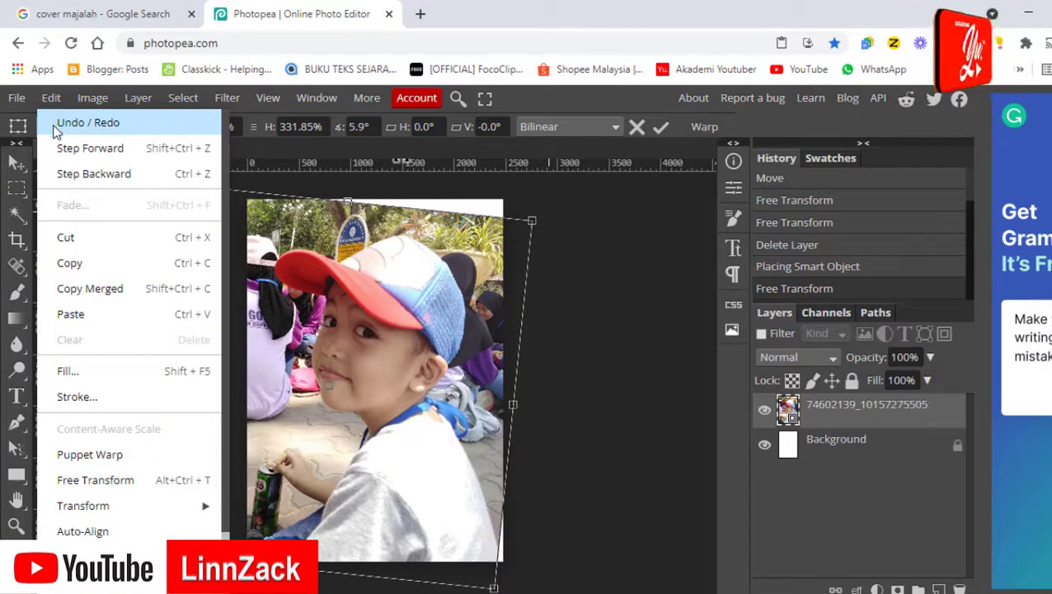
{"action": "left_click", "coordinate": [55, 126]}
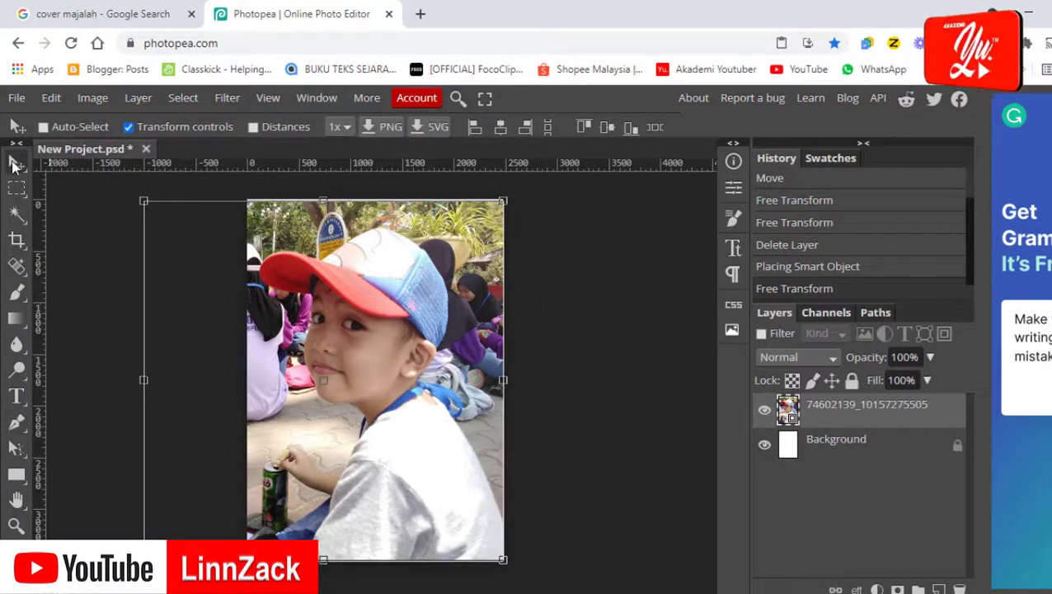
{"action": "left_click", "coordinate": [14, 191]}
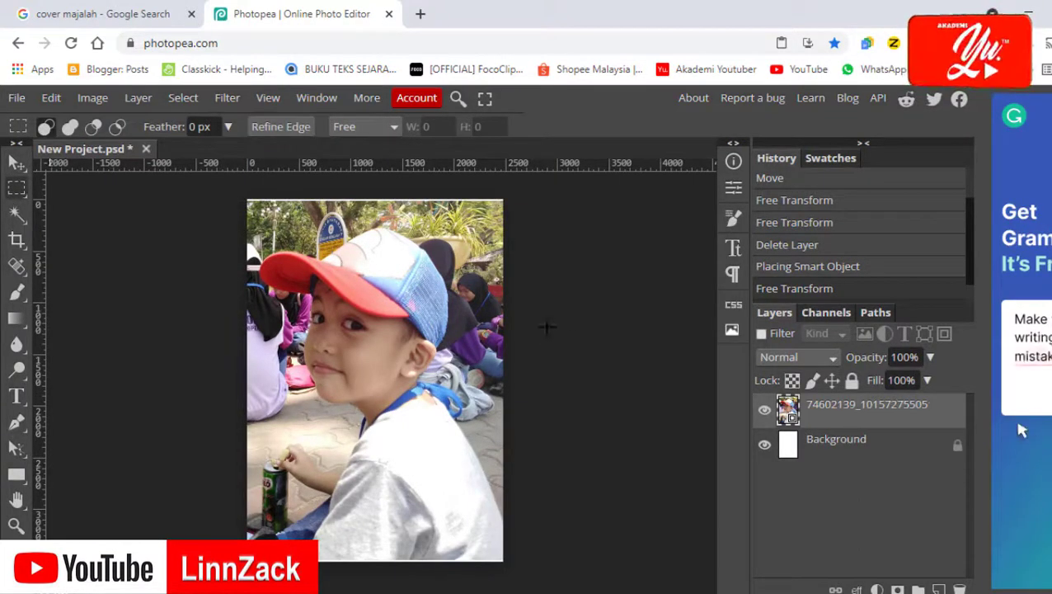
Step: Hide and show the photo layer to check what it holds, and look at the title on the reference magazine cover
{"action": "left_click", "coordinate": [765, 412]}
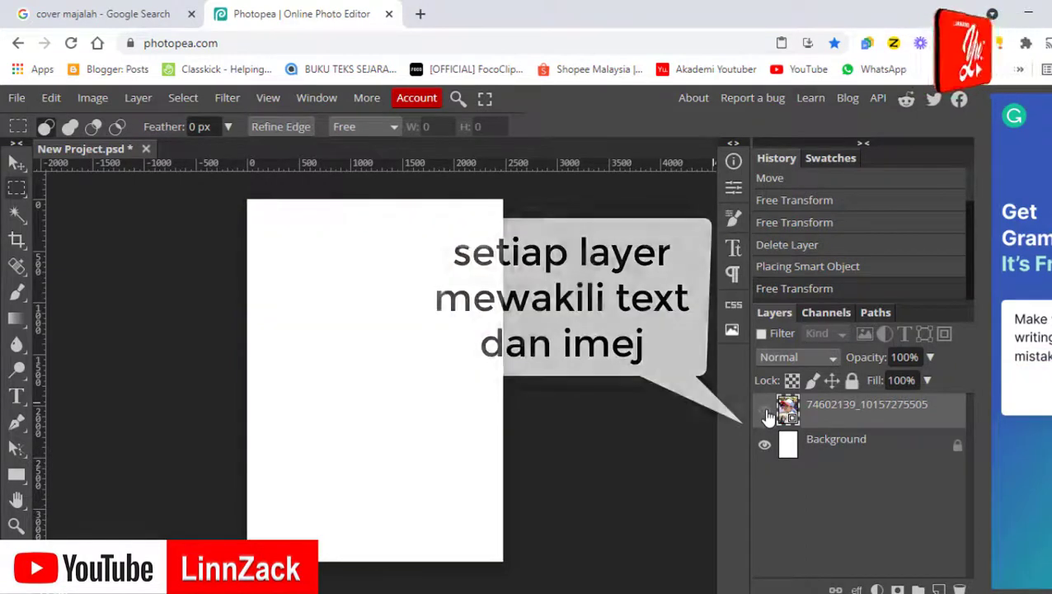
{"action": "left_click", "coordinate": [765, 412]}
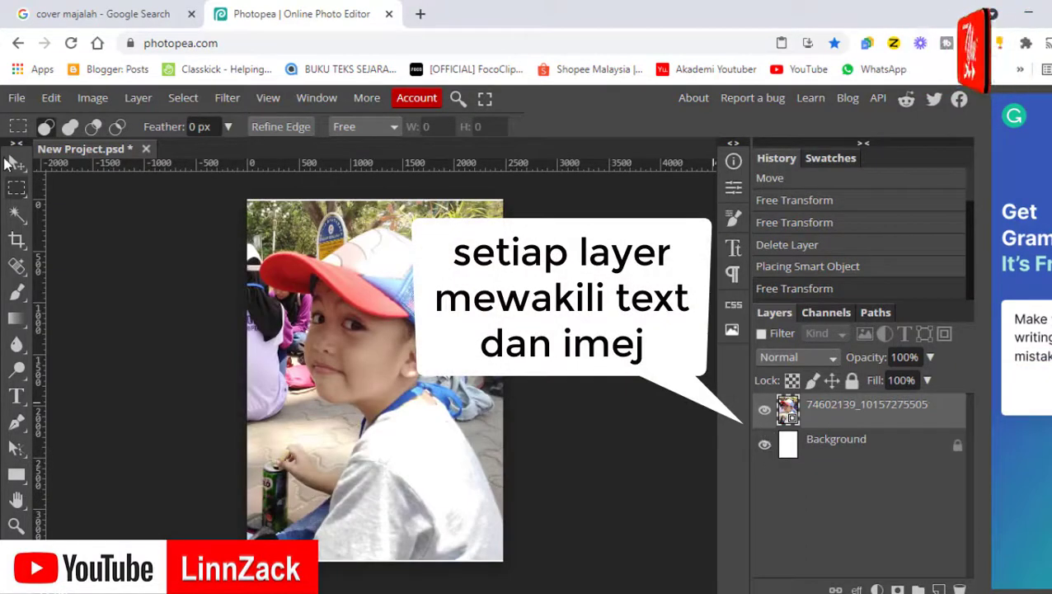
{"action": "left_click", "coordinate": [66, 18]}
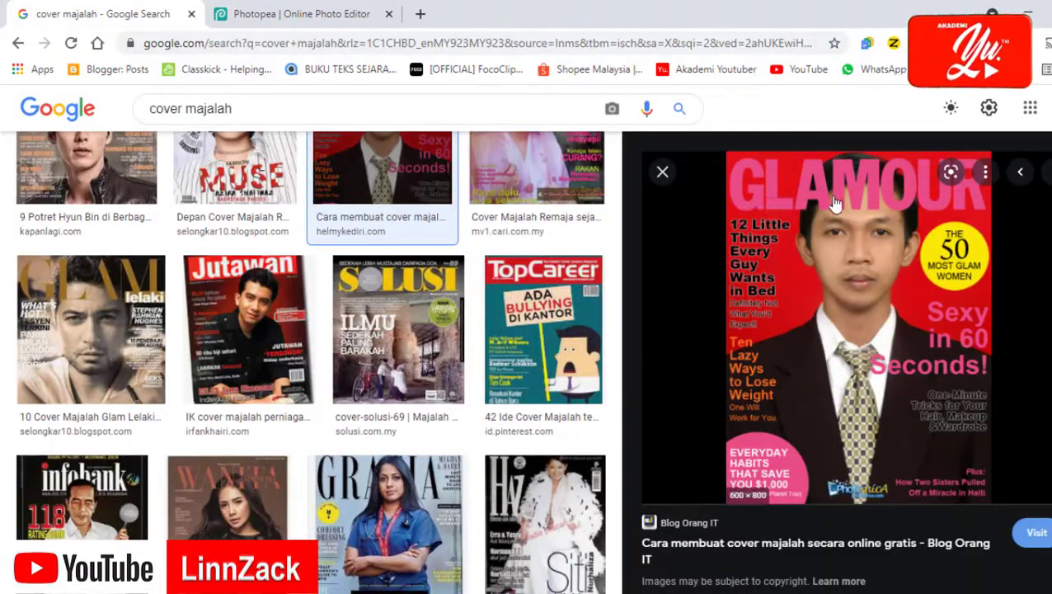
{"action": "left_click", "coordinate": [317, 15]}
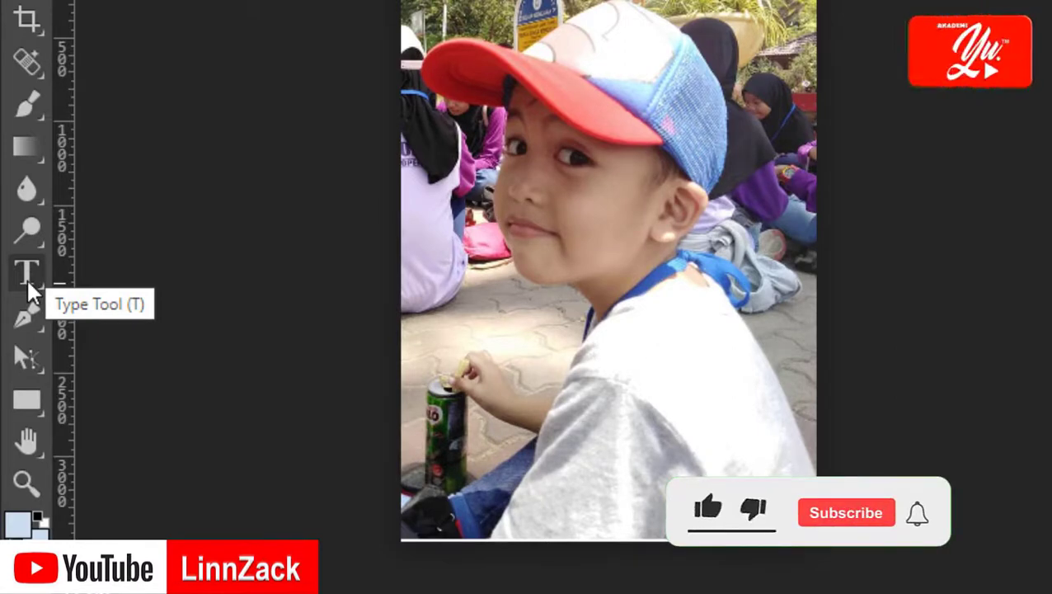
Step: Add the text MAJALAH over the photo beside the boy's cap
{"action": "left_click", "coordinate": [27, 276]}
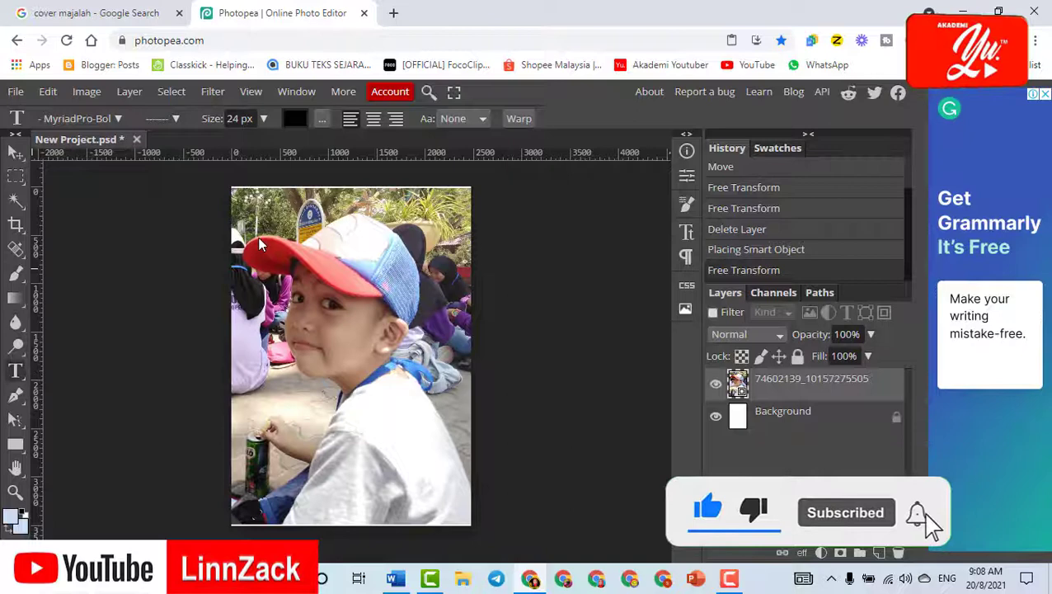
{"action": "left_click", "coordinate": [259, 241]}
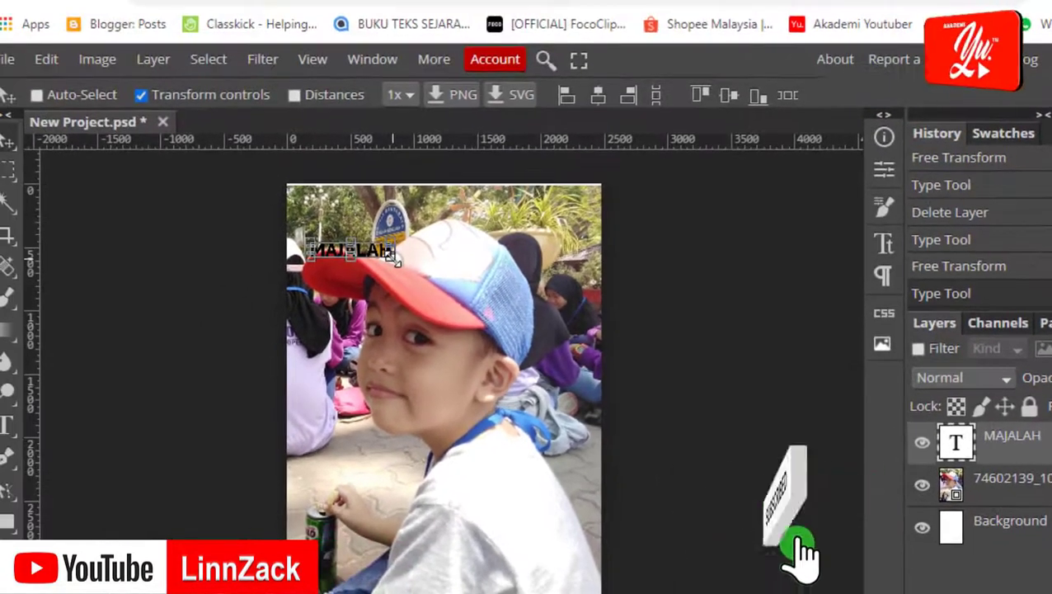
Step: Try stretching the MAJALAH text to about 161% width and 442% height, and undo the transform
{"action": "left_click_drag", "start_coordinate": [395, 258], "coordinate": [440, 309]}
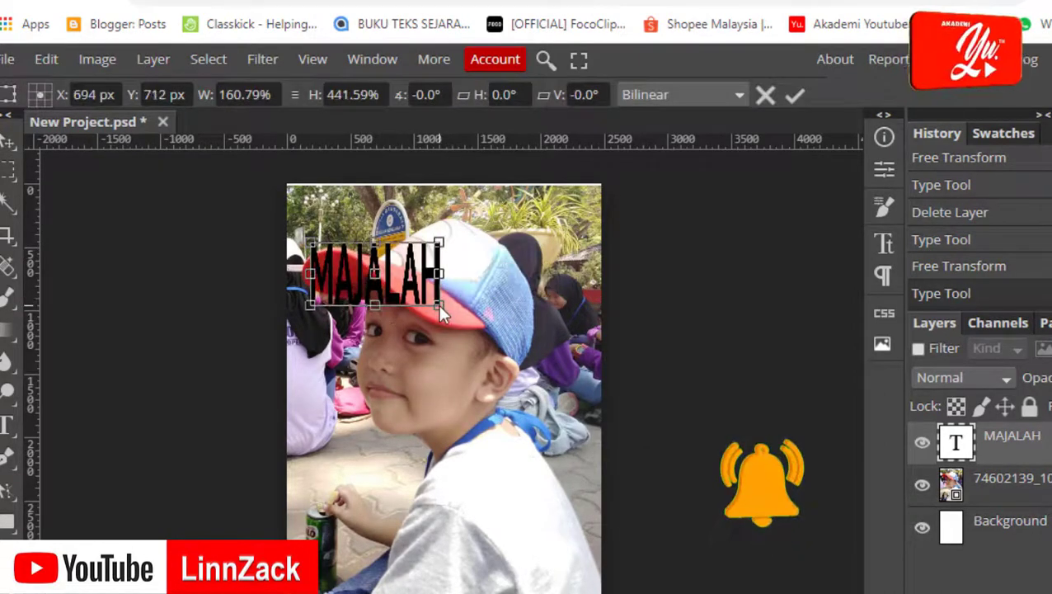
{"action": "left_click", "coordinate": [44, 60]}
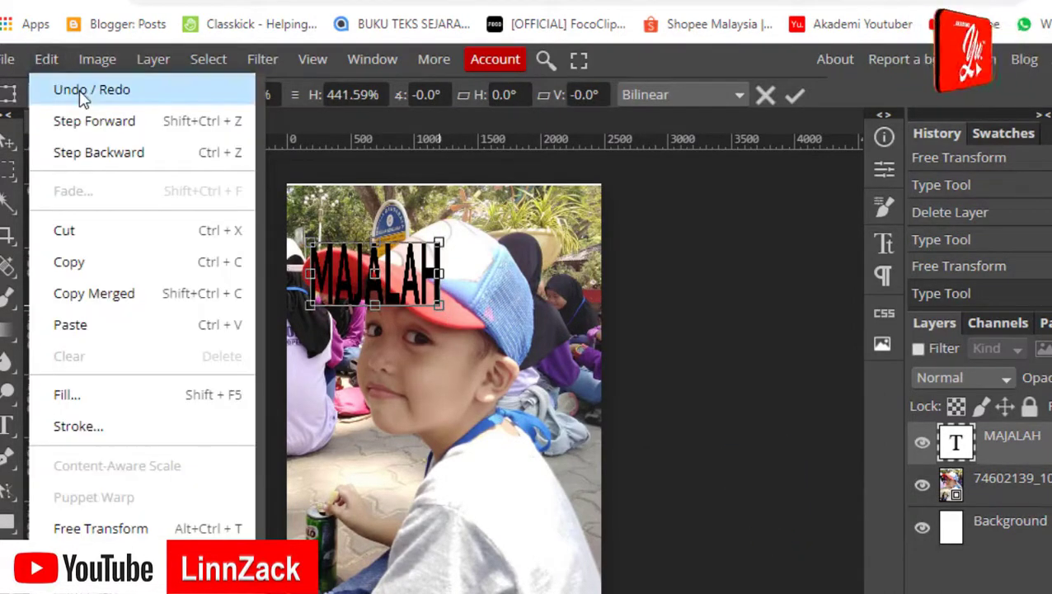
{"action": "left_click", "coordinate": [79, 90]}
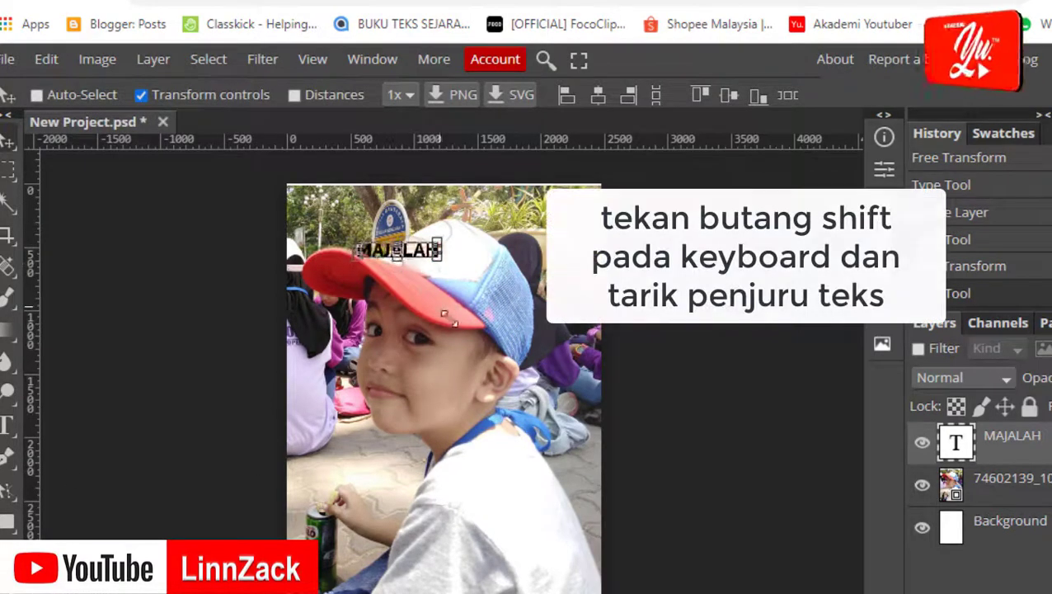
Step: Move and proportionally enlarge the MAJALAH text until it spans nearly the full page width, and apply the transform
{"action": "left_click_drag", "start_coordinate": [386, 259], "coordinate": [604, 408]}
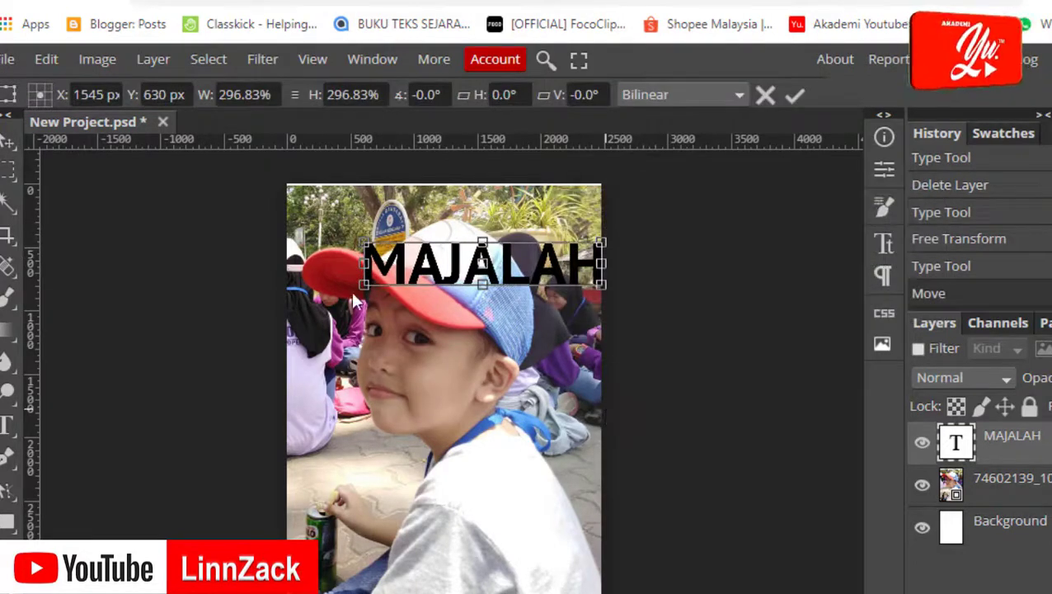
{"action": "left_click_drag", "start_coordinate": [364, 284], "coordinate": [310, 295]}
{"action": "left_click", "coordinate": [4, 144]}
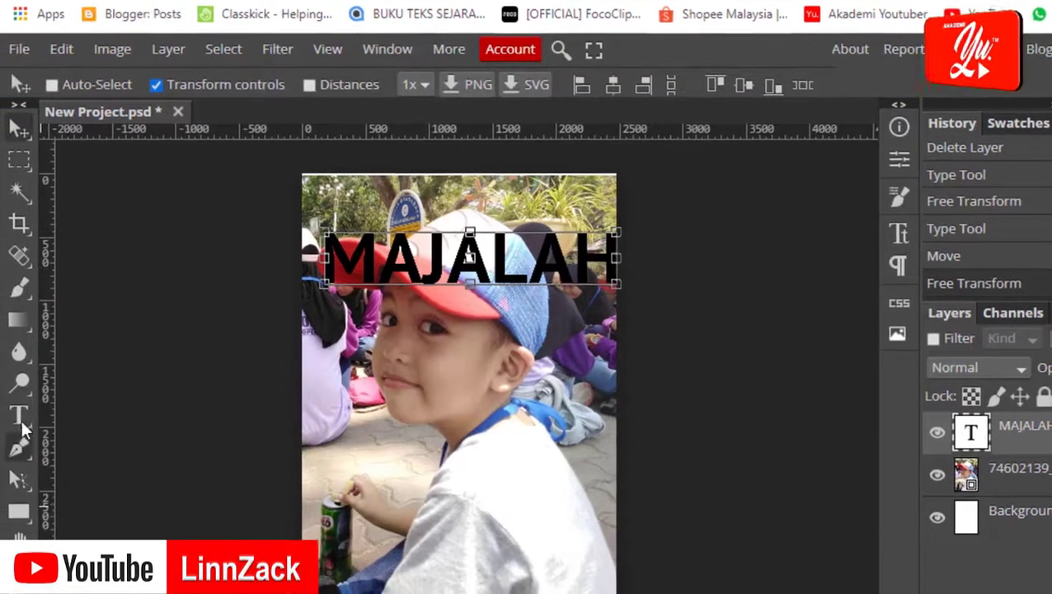
Step: Select all of the MAJALAH text and set its colour to a bright pink like the reference cover's title
{"action": "left_click", "coordinate": [22, 419]}
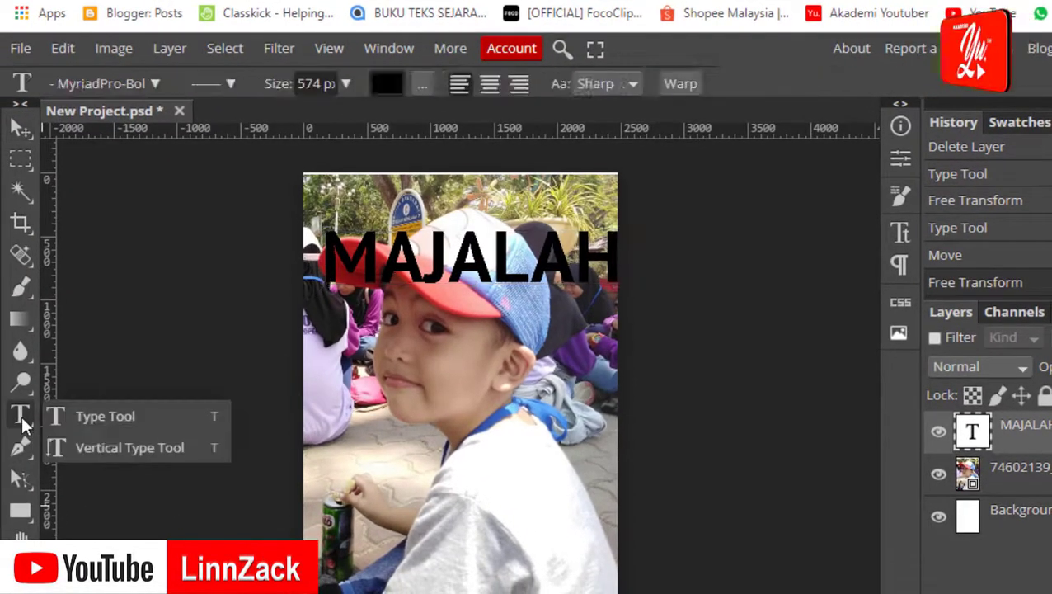
{"action": "left_click", "coordinate": [69, 415]}
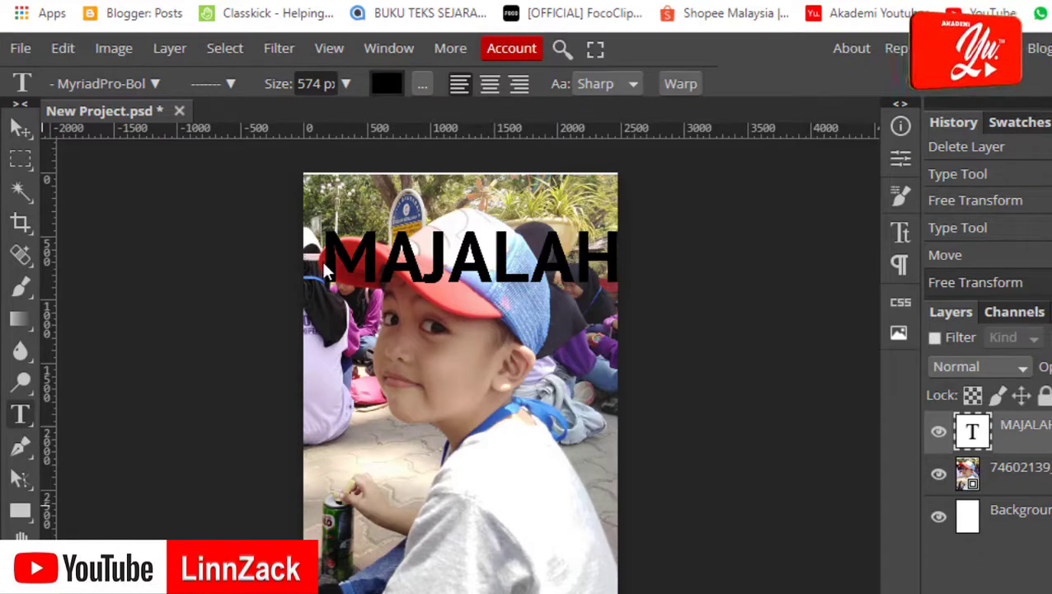
{"action": "left_click_drag", "start_coordinate": [320, 262], "coordinate": [612, 272]}
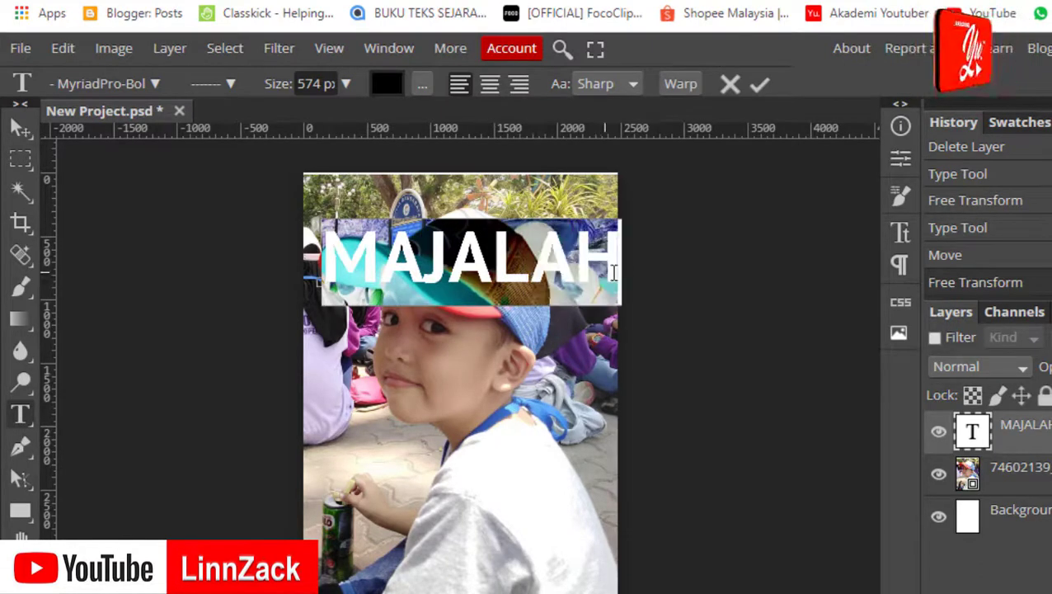
{"action": "left_click", "coordinate": [388, 86]}
{"action": "mouse_move", "coordinate": [386, 252]}
{"action": "left_mouse_down"}
{"action": "mouse_move", "coordinate": [387, 237]}
{"action": "mouse_move", "coordinate": [255, 283]}
{"action": "mouse_move", "coordinate": [336, 394]}
{"action": "mouse_move", "coordinate": [368, 305]}
{"action": "left_mouse_up"}
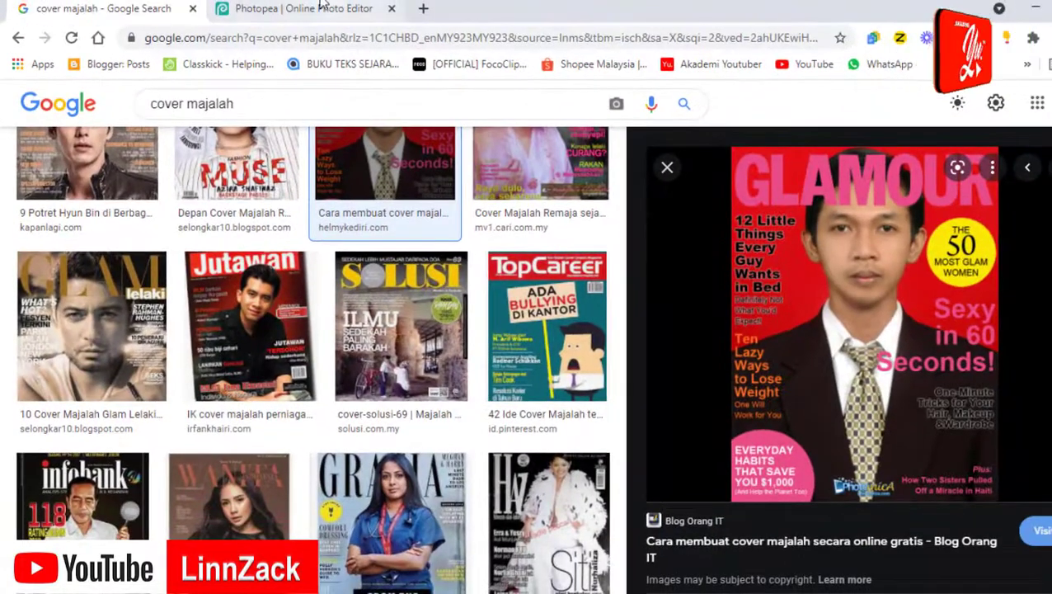
{"action": "left_click", "coordinate": [321, 7]}
{"action": "left_click", "coordinate": [343, 280]}
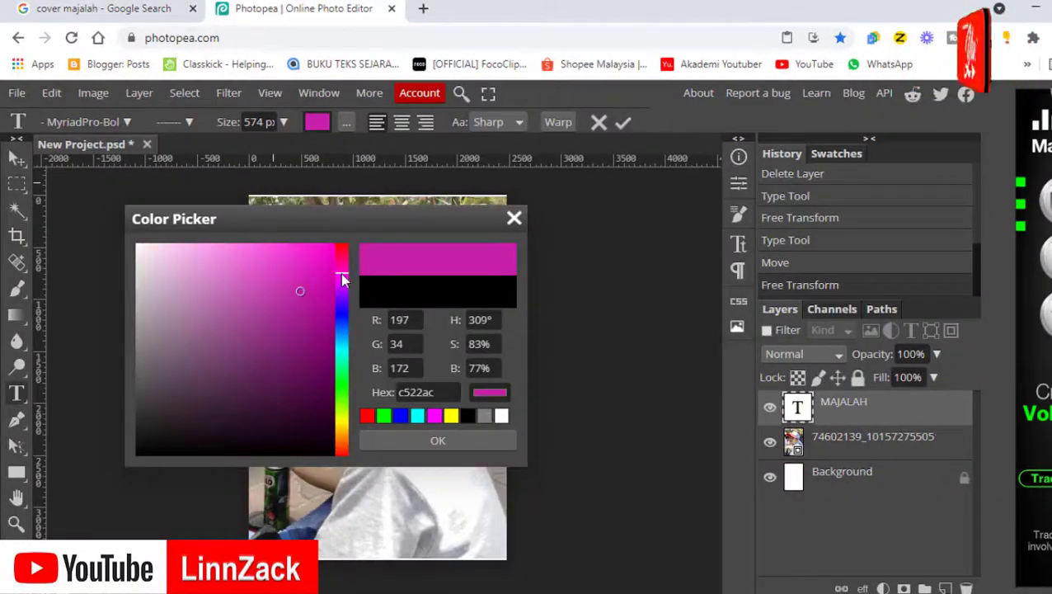
{"action": "left_click_drag", "start_coordinate": [342, 284], "coordinate": [336, 257]}
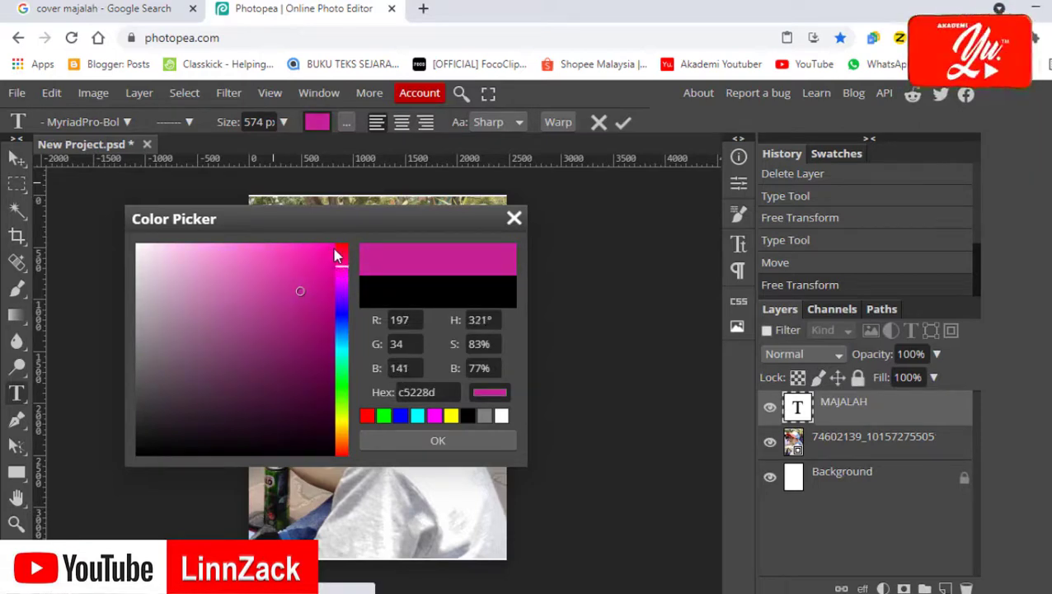
{"action": "left_click", "coordinate": [333, 250]}
{"action": "left_click", "coordinate": [424, 438]}
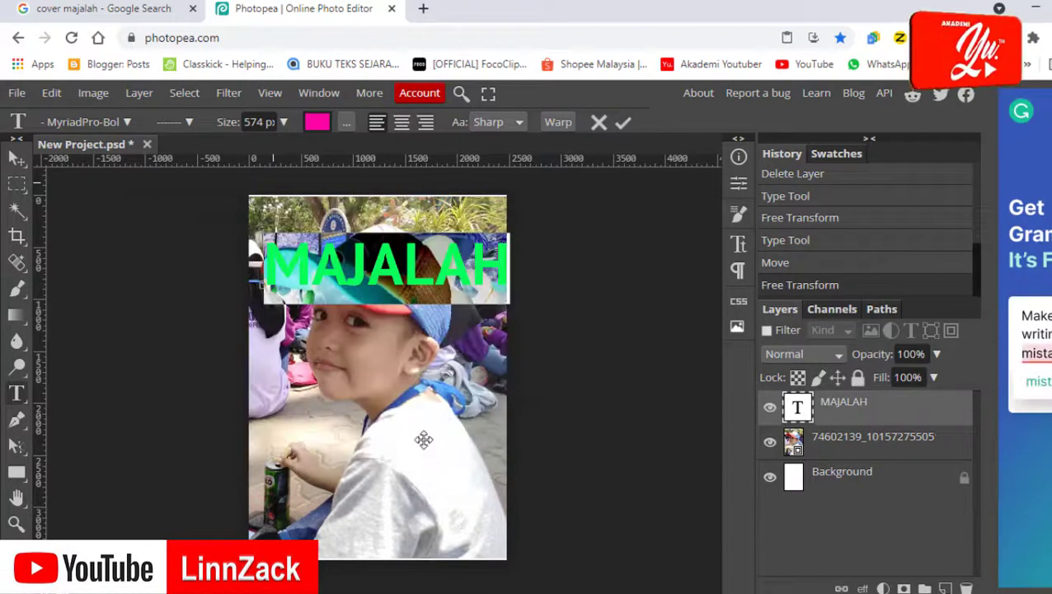
Step: Move the pink MAJALAH title up to the page's upper edge, above the boy's cap
{"action": "left_click", "coordinate": [13, 163]}
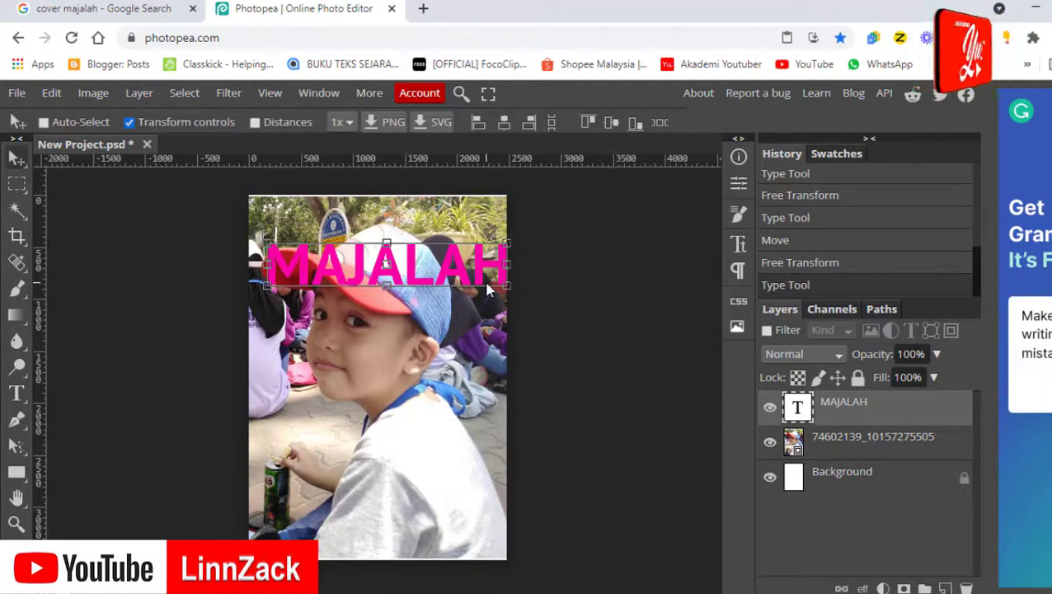
{"action": "left_click_drag", "start_coordinate": [477, 275], "coordinate": [463, 235]}
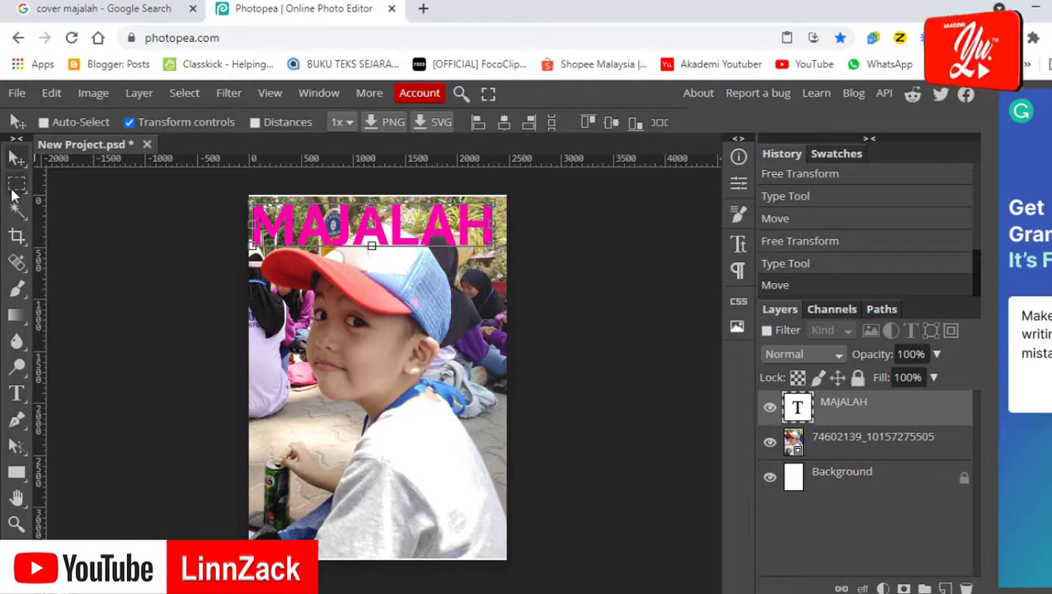
{"action": "left_click", "coordinate": [16, 183]}
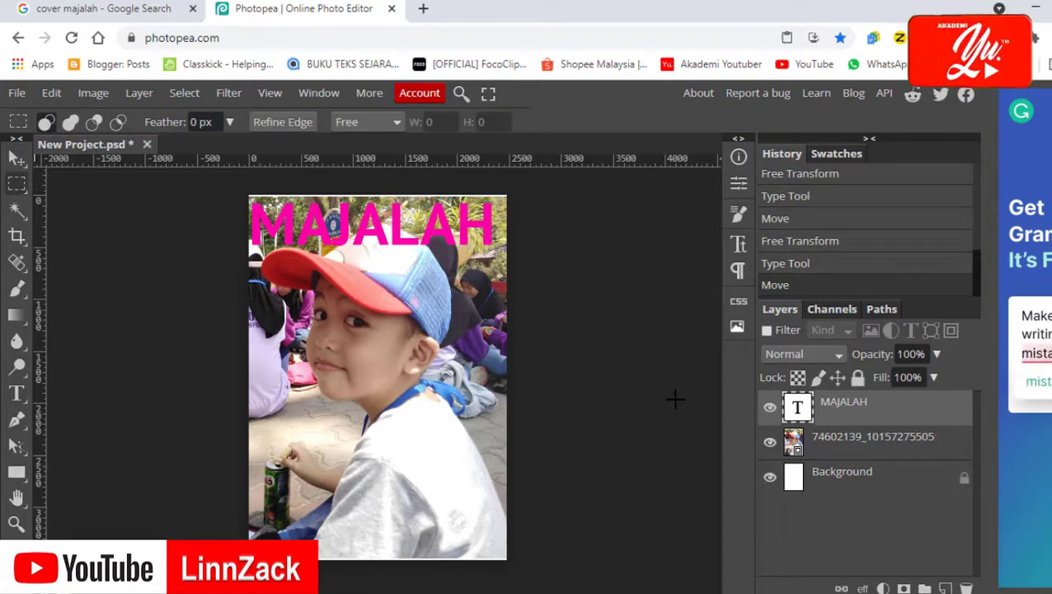
Step: Check the reference magazine cover's text, and add the text 12 HK over the photo in Photopea near the boy's chin
{"action": "left_click", "coordinate": [90, 8]}
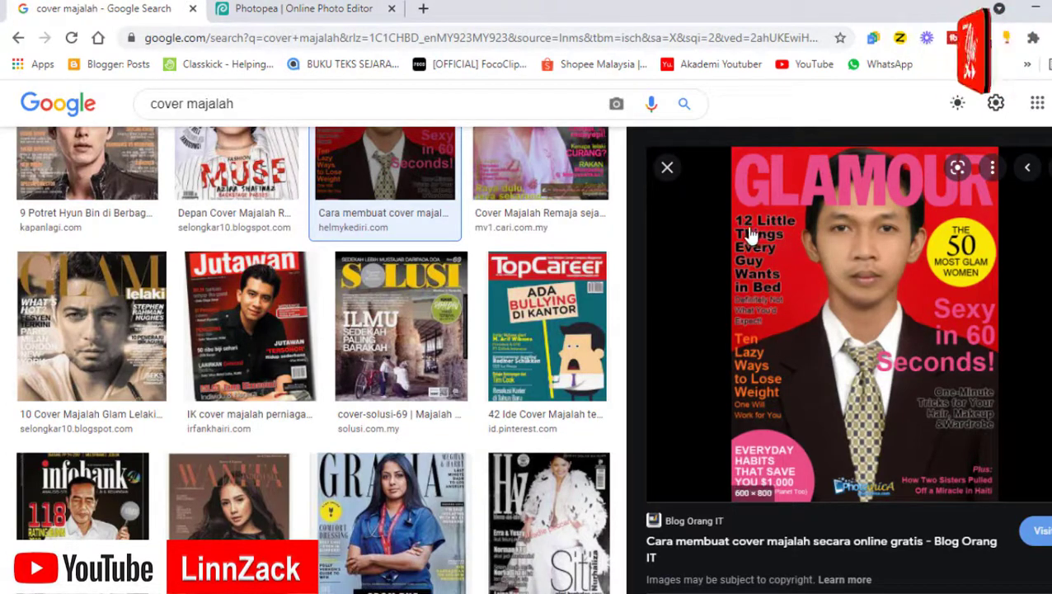
{"action": "left_click", "coordinate": [301, 18]}
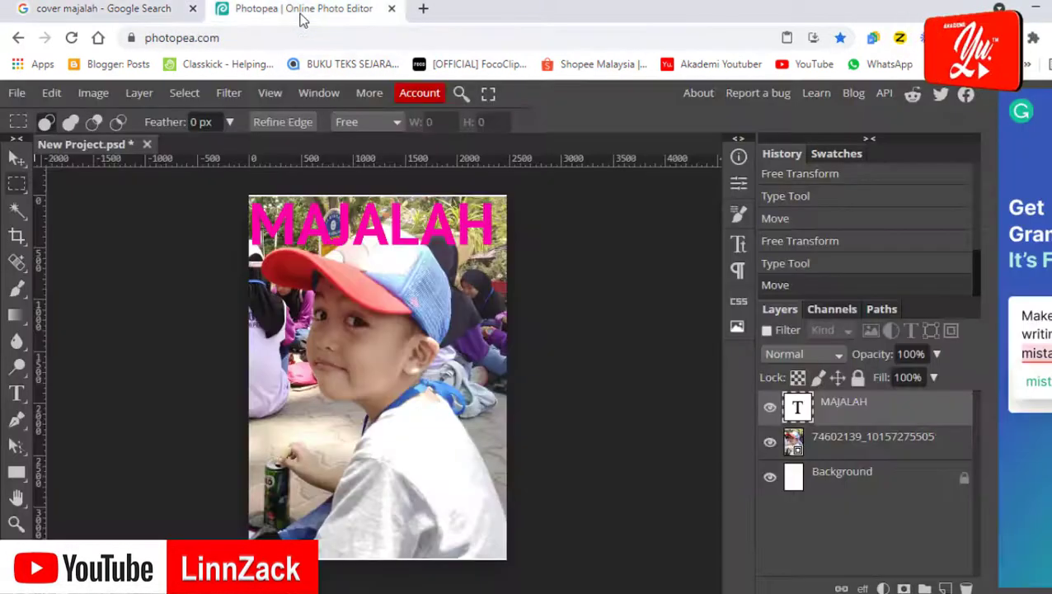
{"action": "right_click", "coordinate": [16, 393]}
{"action": "left_click", "coordinate": [72, 395]}
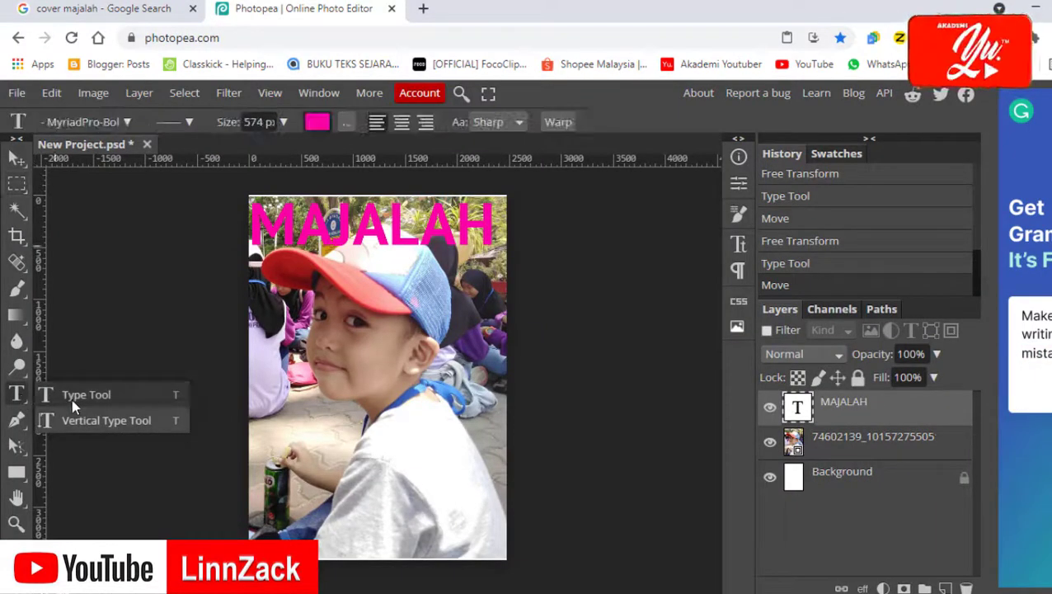
{"action": "left_click", "coordinate": [76, 397]}
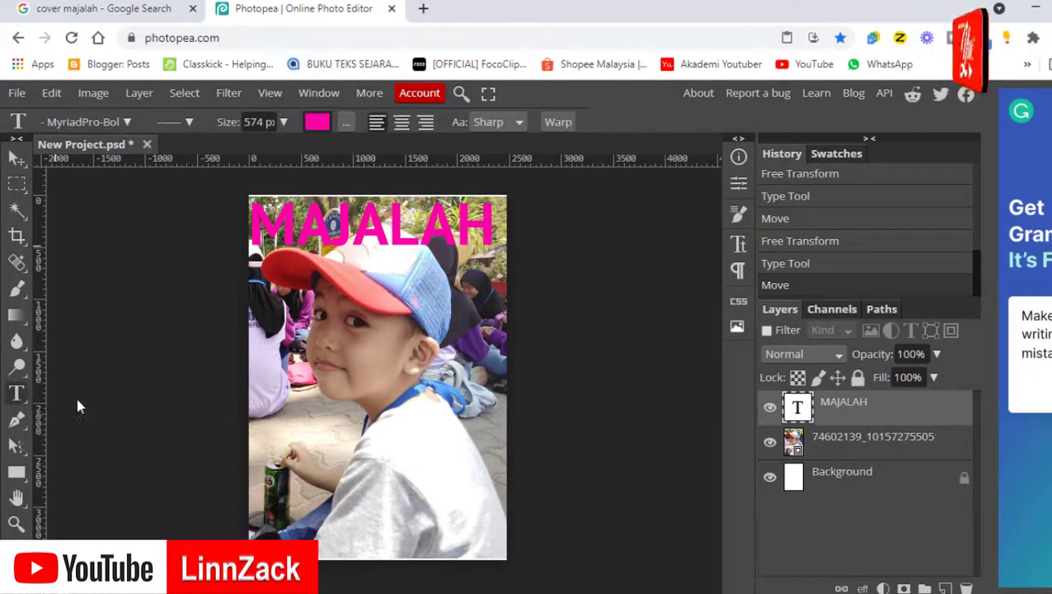
{"action": "left_click", "coordinate": [295, 384]}
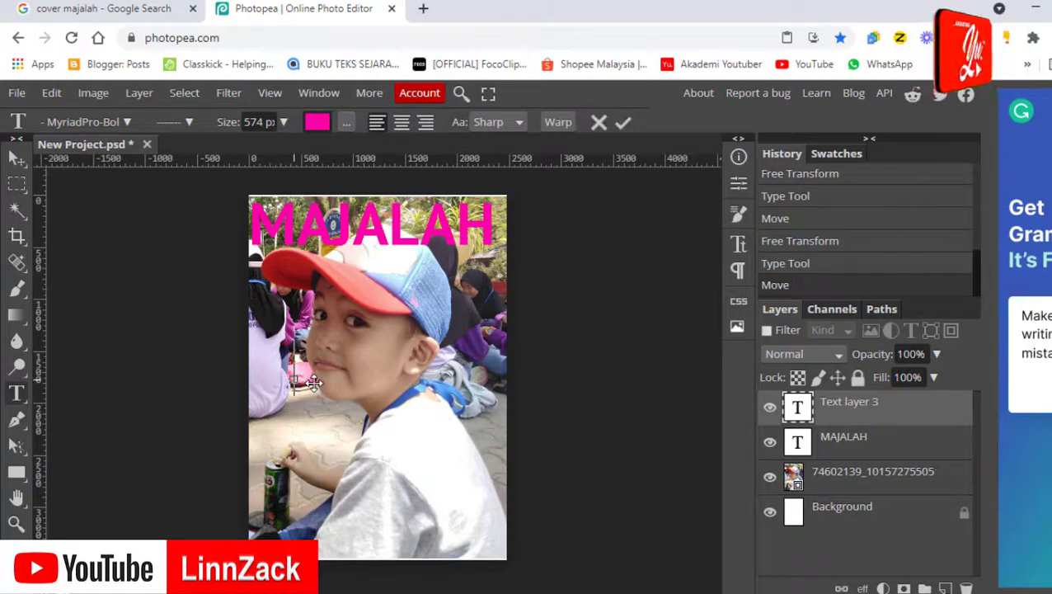
{"action": "type", "text": "12"}
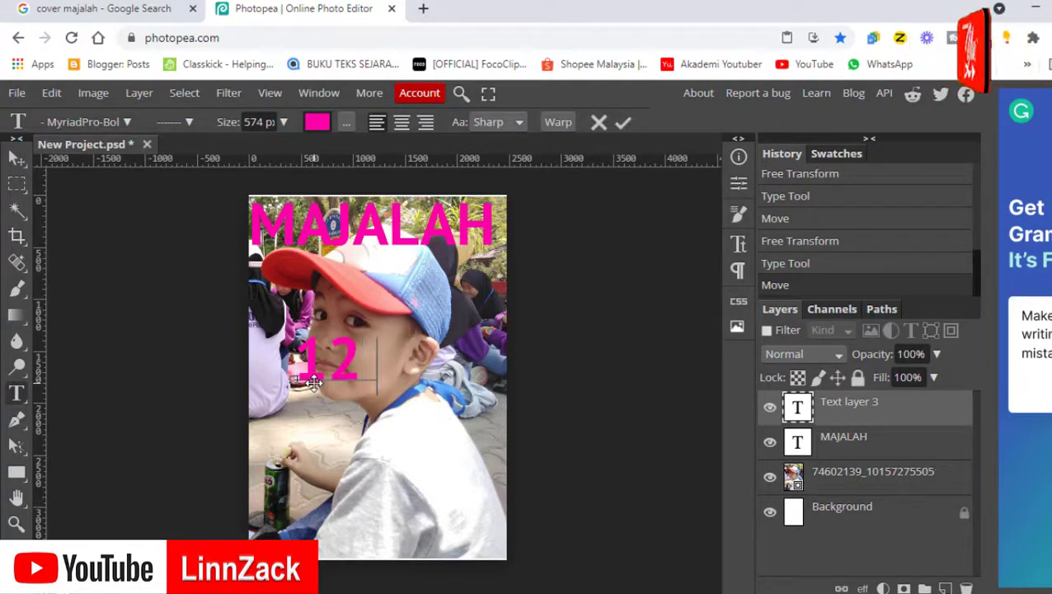
{"action": "type", "text": " HK"}
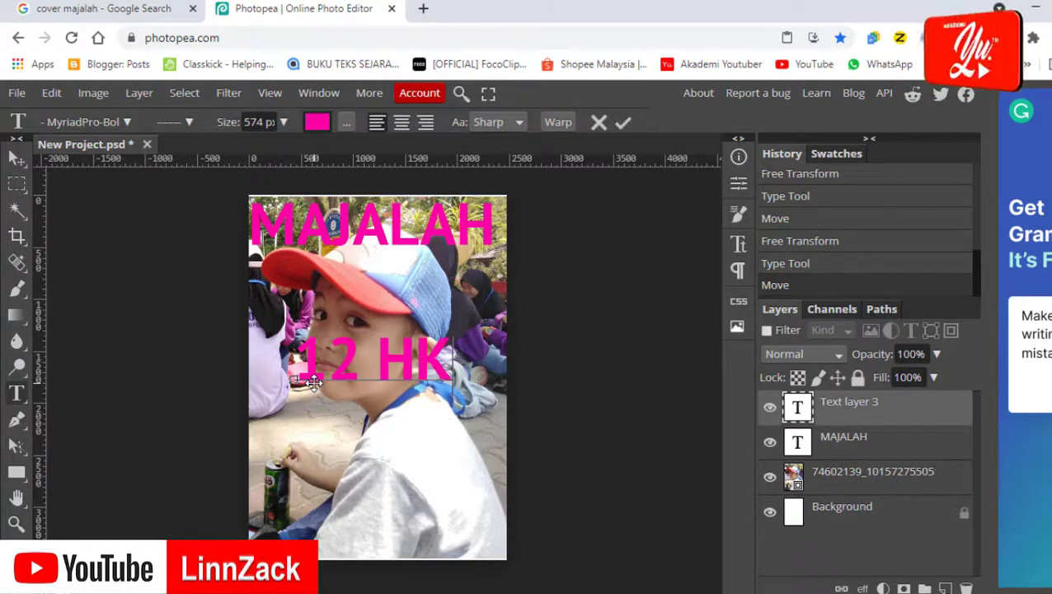
Step: Scale the 12 HK text down proportionally to about 60% and apply the transform
{"action": "left_click", "coordinate": [14, 162]}
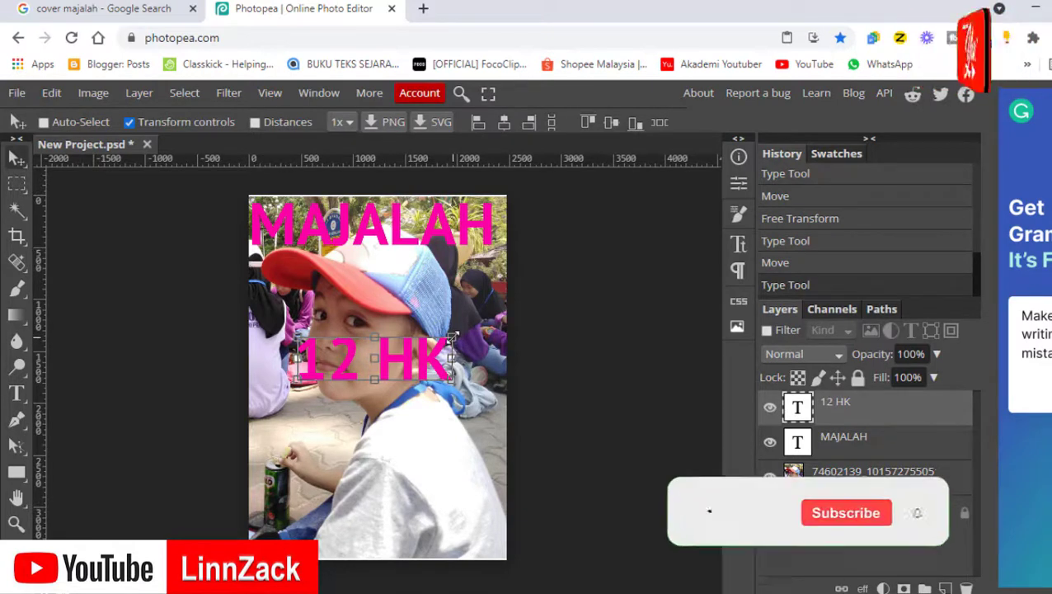
{"action": "left_click_drag", "start_coordinate": [451, 338], "coordinate": [392, 353]}
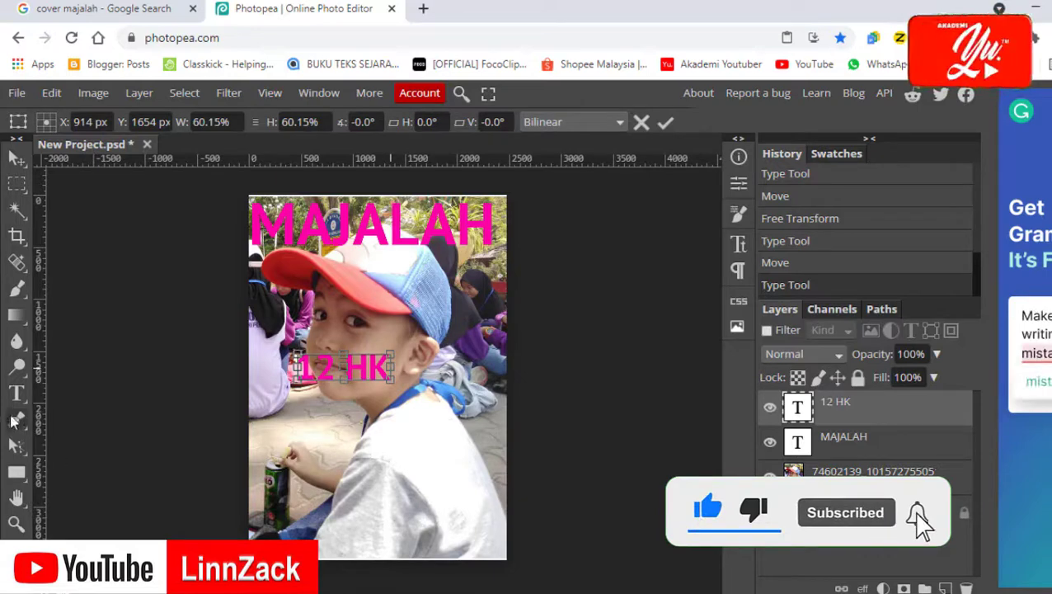
{"action": "left_click", "coordinate": [16, 393]}
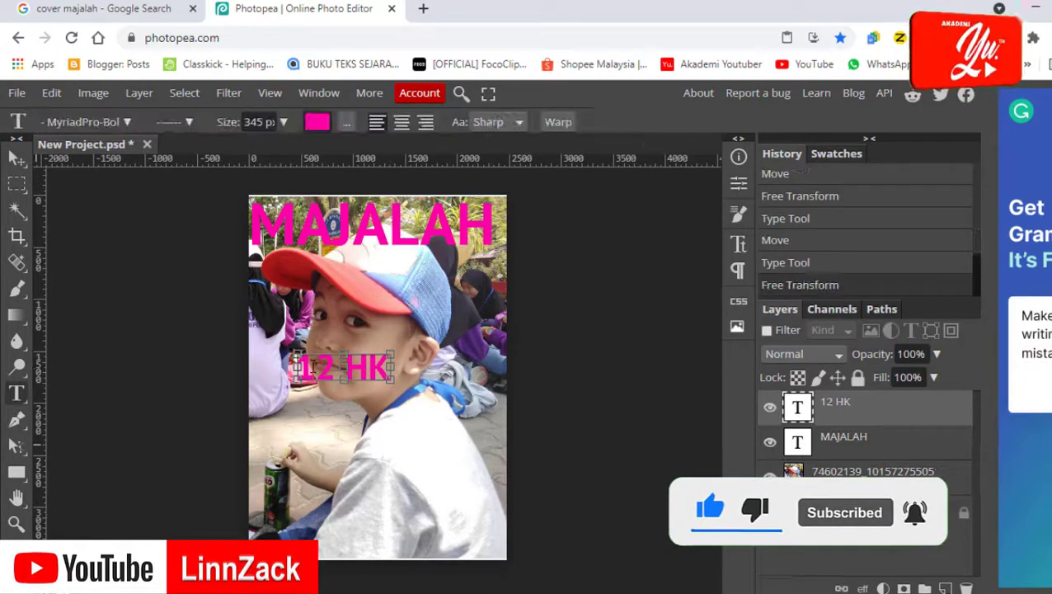
Step: Select all of the 12 HK text and reduce its font size, trying 98 px and settling on a slightly larger size
{"action": "left_click_drag", "start_coordinate": [301, 367], "coordinate": [432, 374]}
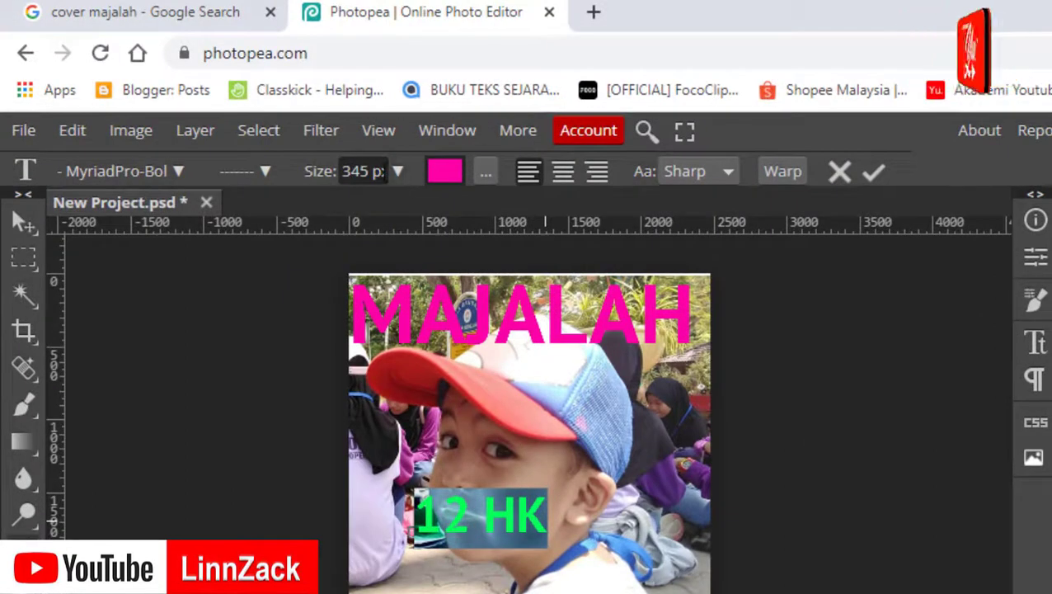
{"action": "left_click", "coordinate": [389, 166]}
{"action": "left_click_drag", "start_coordinate": [402, 206], "coordinate": [387, 210]}
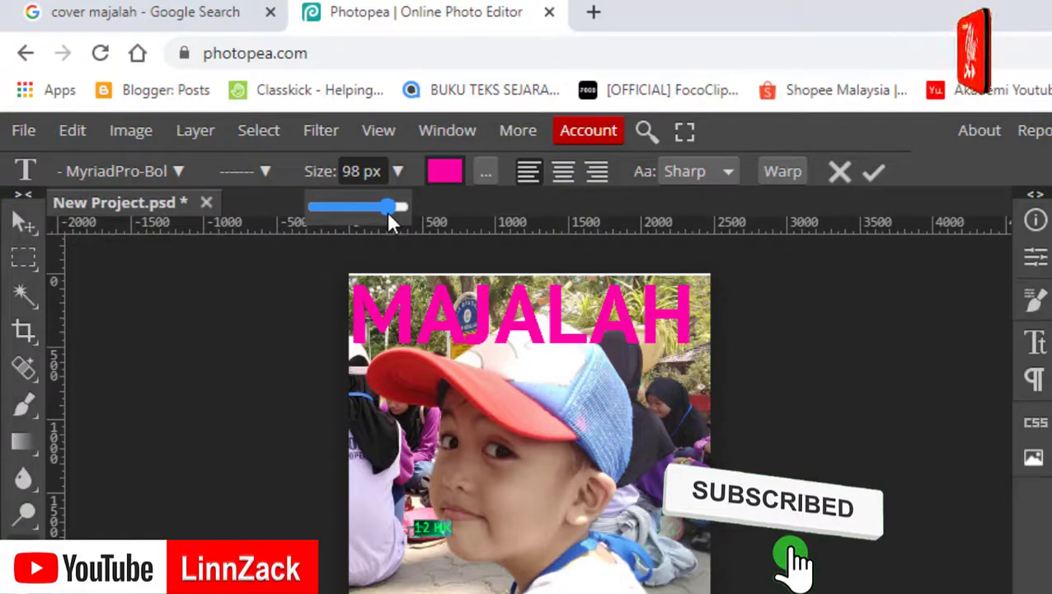
{"action": "left_click_drag", "start_coordinate": [386, 210], "coordinate": [404, 206]}
Step: Enlarge the 12 HK text proportionally to about 202% and apply the transform
{"action": "left_click", "coordinate": [18, 225]}
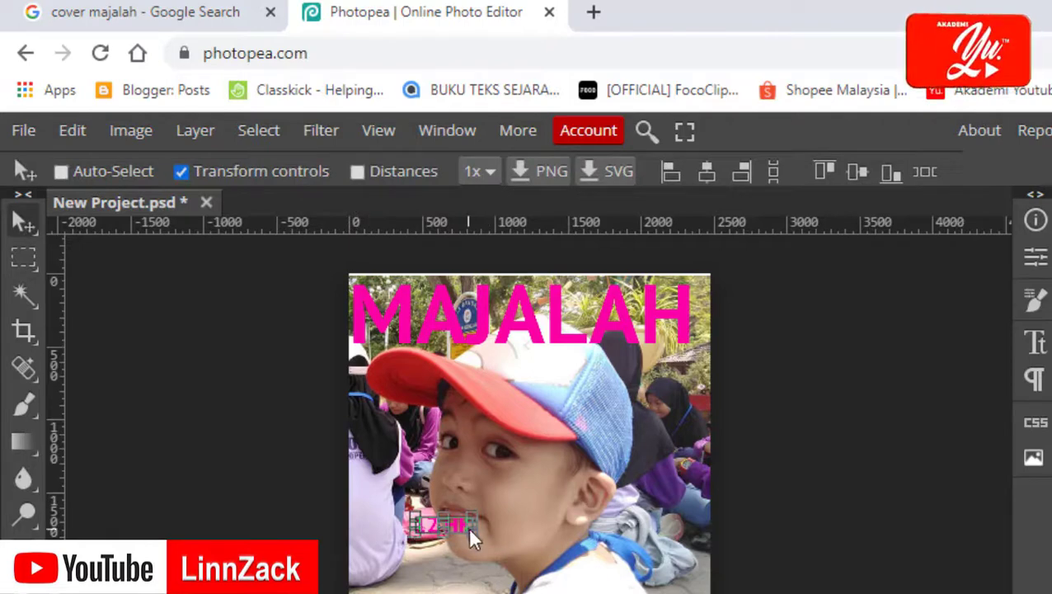
{"action": "left_click_drag", "start_coordinate": [474, 534], "coordinate": [534, 551]}
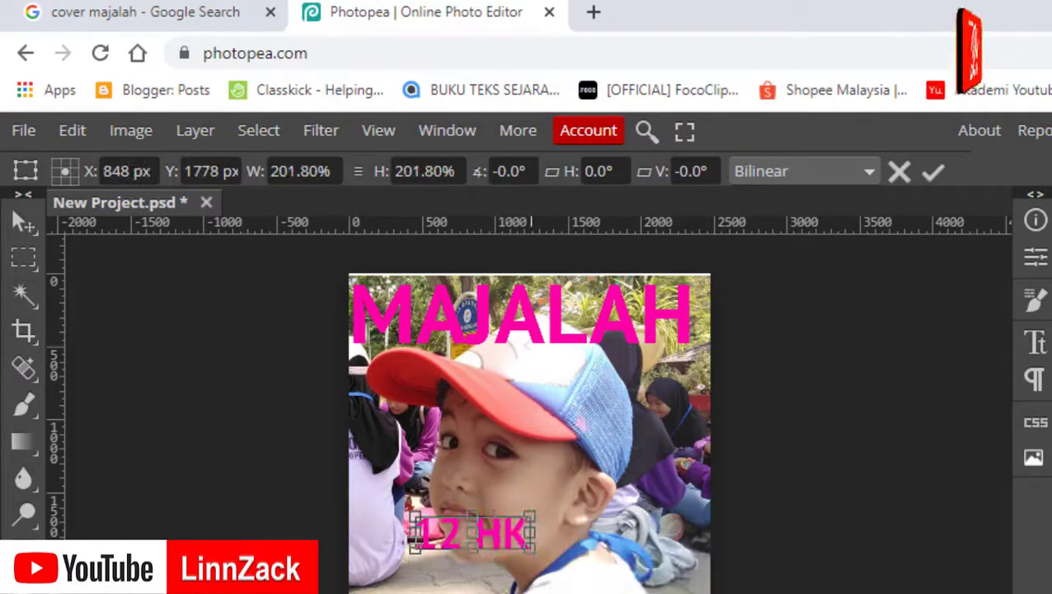
{"action": "key", "text": "Return"}
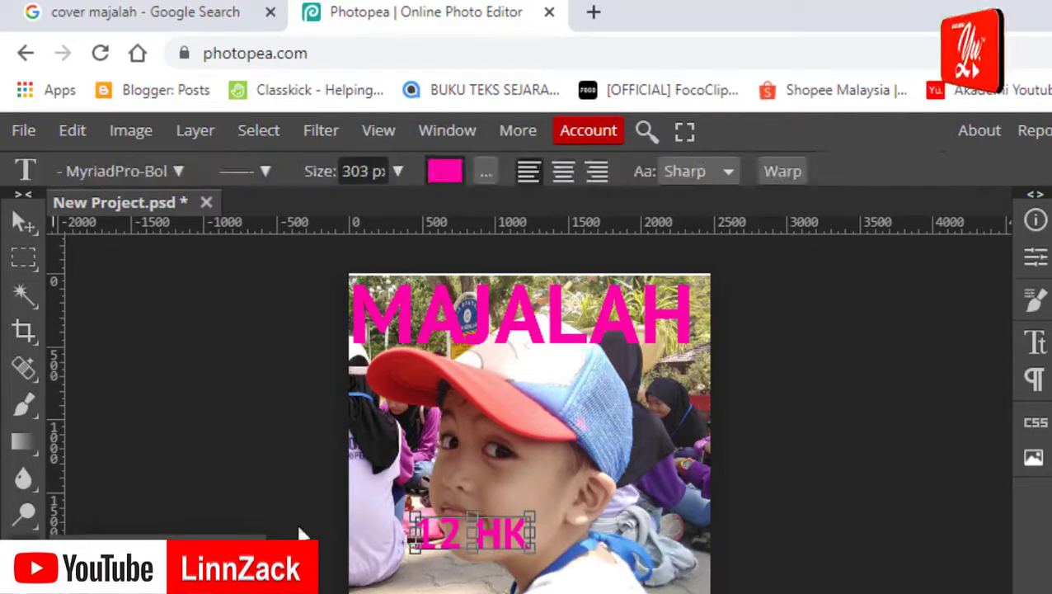
Step: Select all of the 12 HK text and set its colour to the dark crimson a71843
{"action": "left_click", "coordinate": [414, 535]}
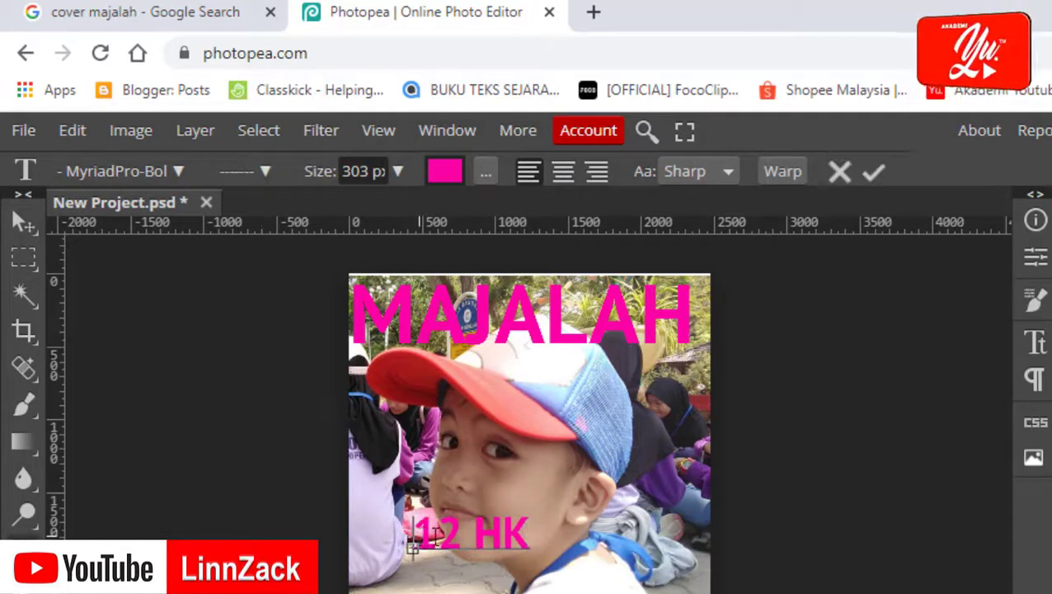
{"action": "left_click_drag", "start_coordinate": [414, 534], "coordinate": [550, 536]}
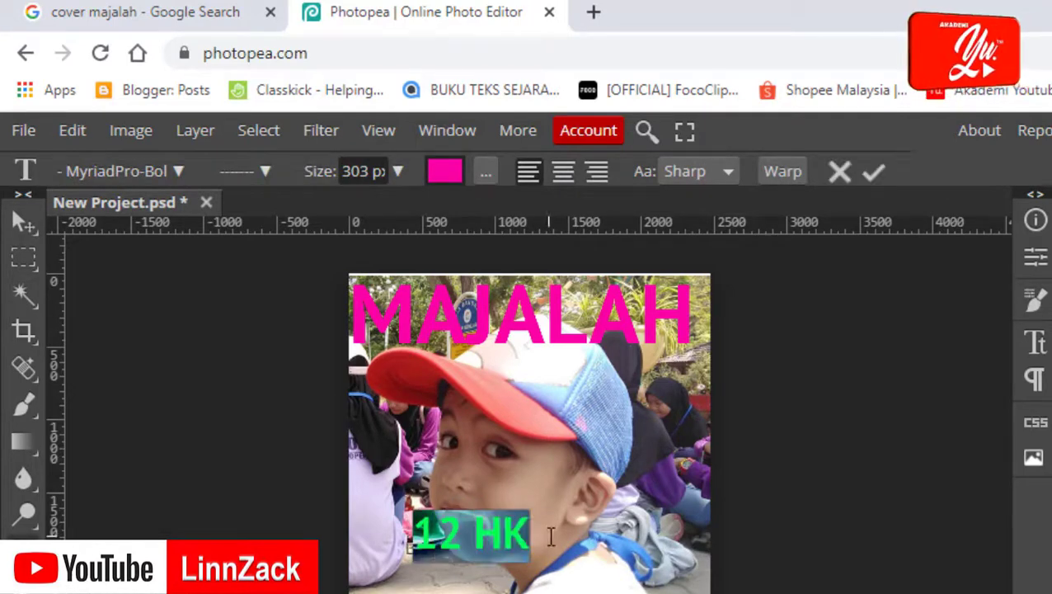
{"action": "left_click", "coordinate": [446, 177]}
{"action": "left_click", "coordinate": [478, 357]}
{"action": "left_click", "coordinate": [429, 443]}
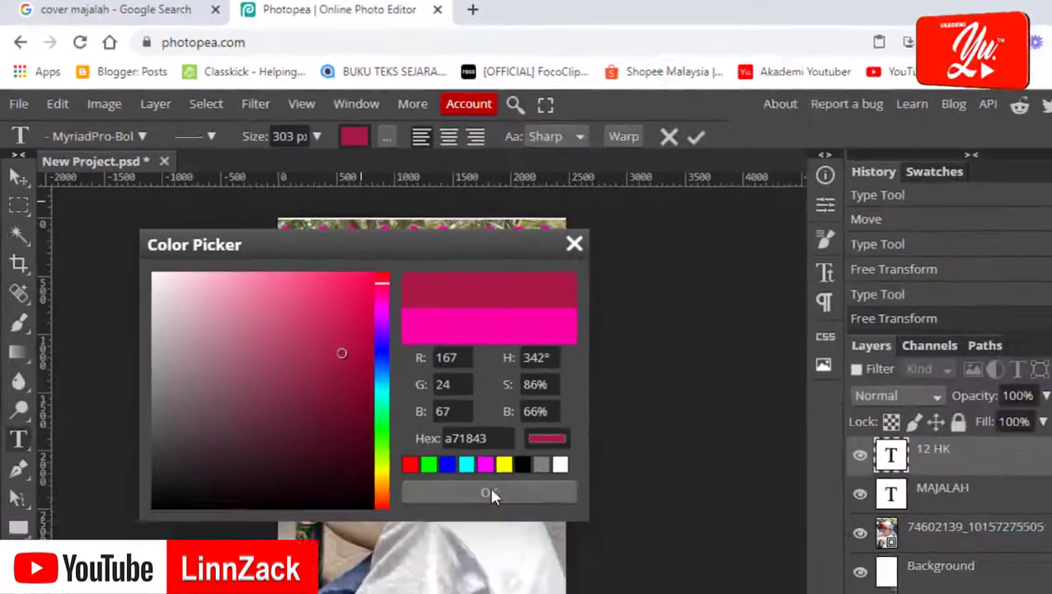
{"action": "left_click", "coordinate": [609, 593]}
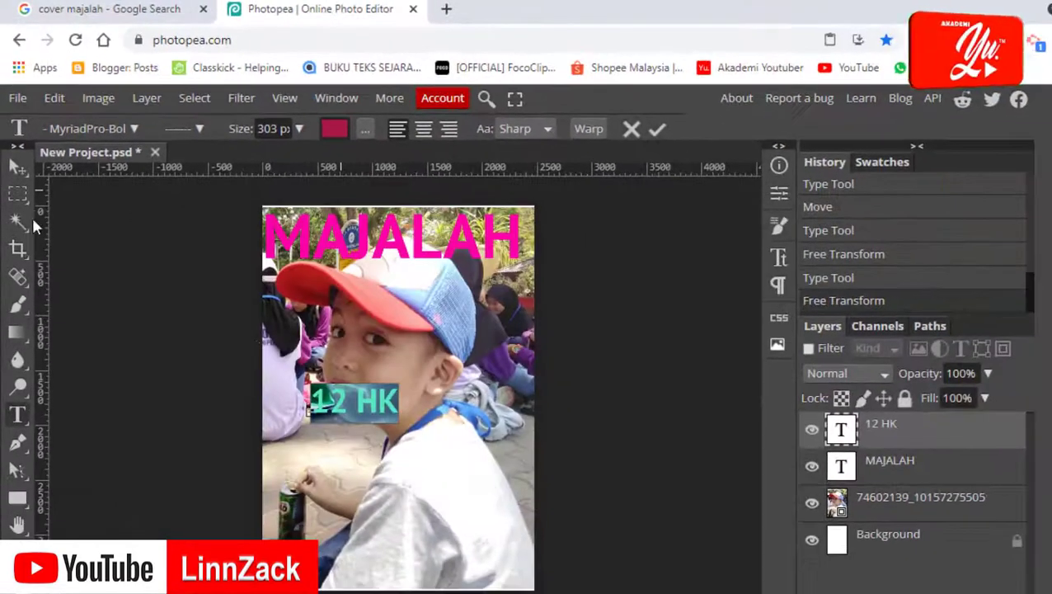
Step: Move the 12 HK text off the boy's face onto the pavement, just above the green can
{"action": "left_click", "coordinate": [17, 166]}
{"action": "left_click_drag", "start_coordinate": [375, 404], "coordinate": [341, 460]}
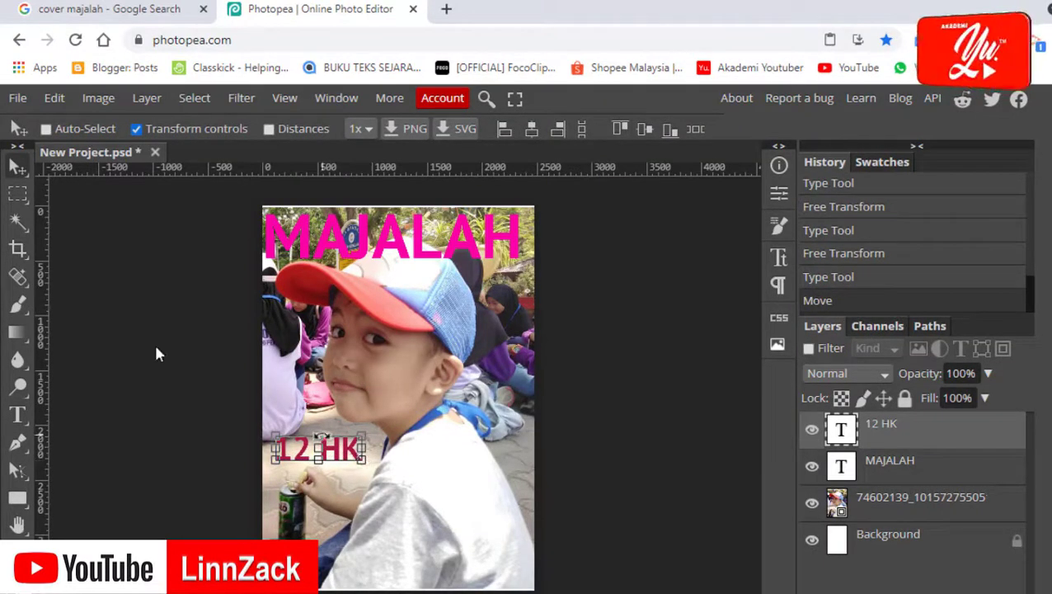
{"action": "left_click", "coordinate": [18, 193]}
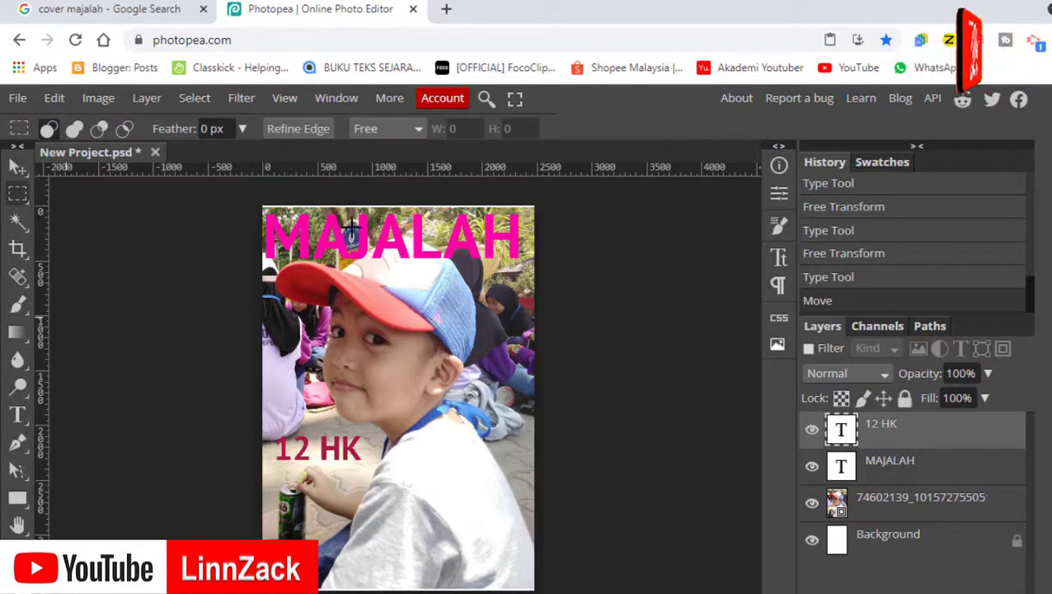
Step: Select all of the text in the MAJALAH layer and set its colour to white, ffffff
{"action": "left_click", "coordinate": [919, 480]}
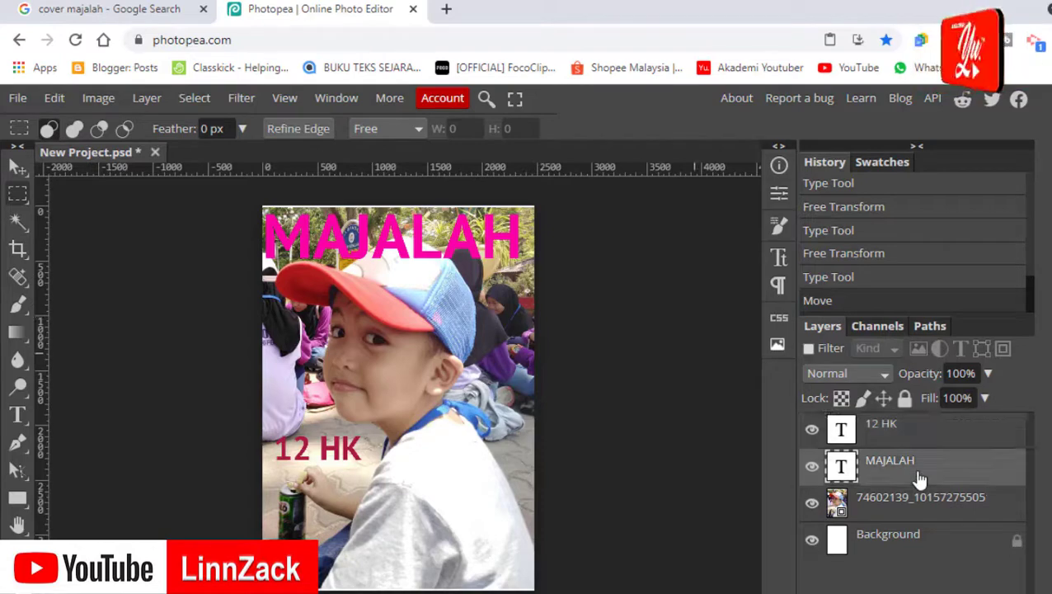
{"action": "left_click", "coordinate": [21, 417]}
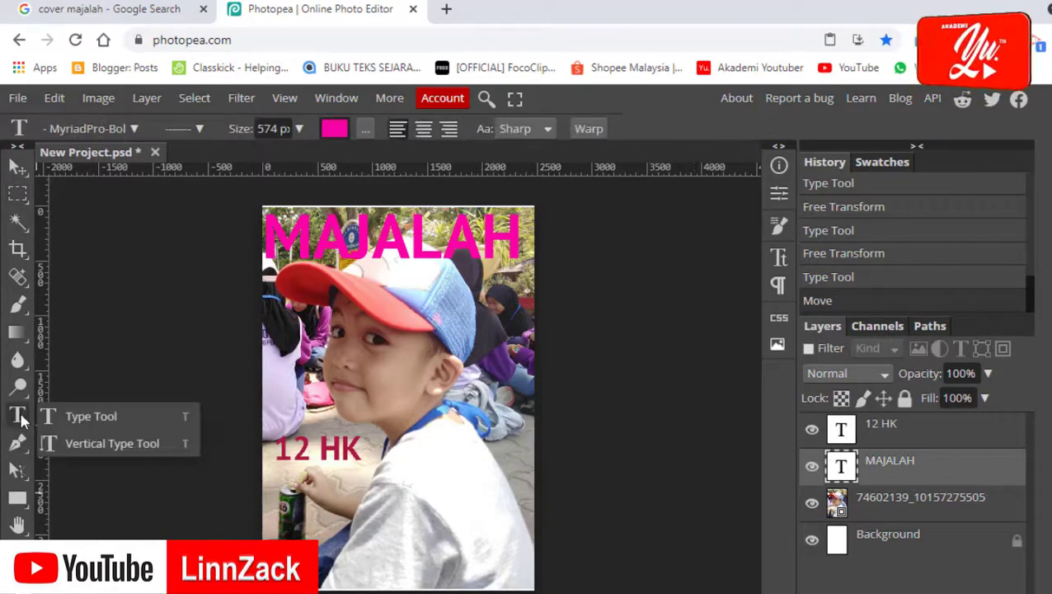
{"action": "left_click", "coordinate": [93, 416]}
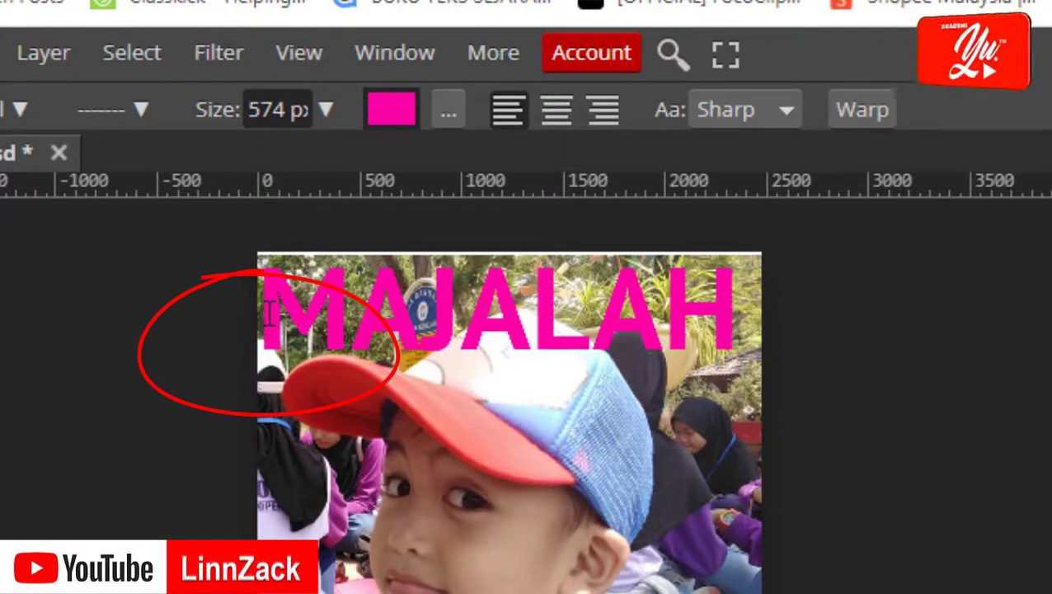
{"action": "left_click", "coordinate": [268, 317]}
{"action": "left_click_drag", "start_coordinate": [262, 318], "coordinate": [723, 314]}
{"action": "left_click", "coordinate": [398, 122]}
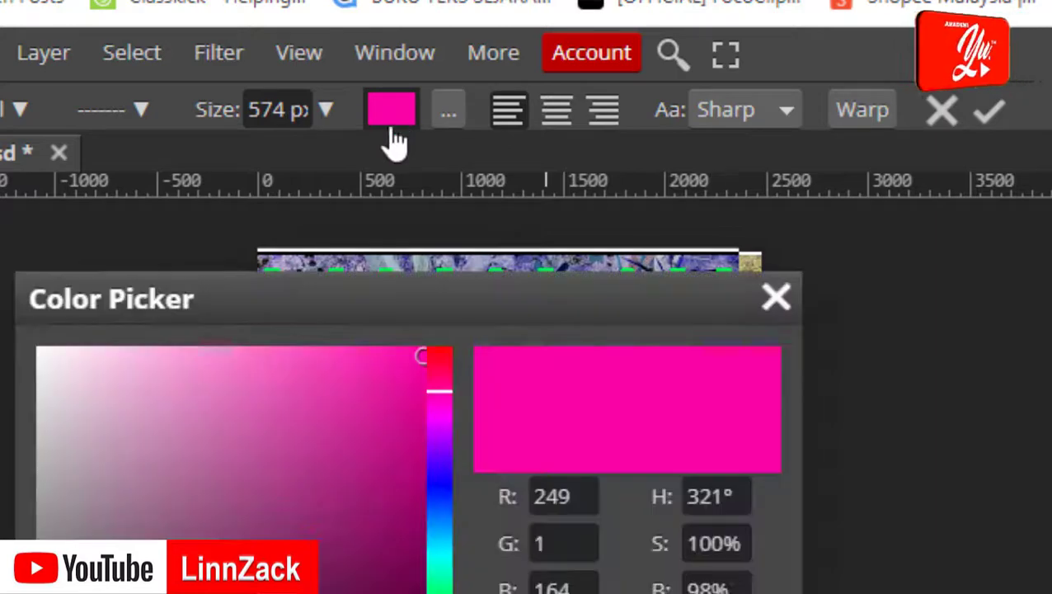
{"action": "left_click_drag", "start_coordinate": [136, 316], "coordinate": [101, 230]}
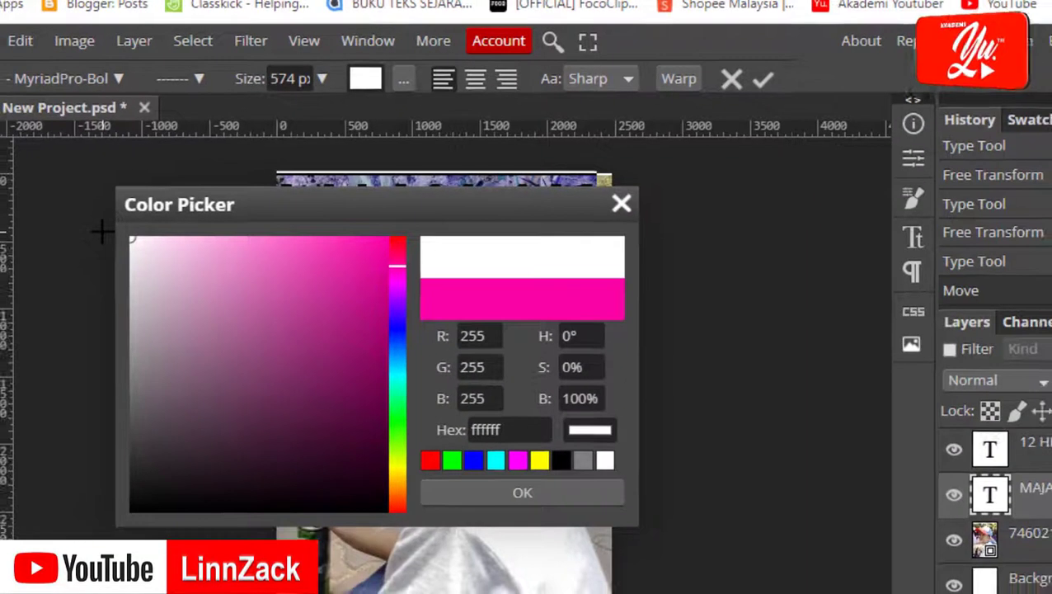
{"action": "left_click", "coordinate": [523, 495]}
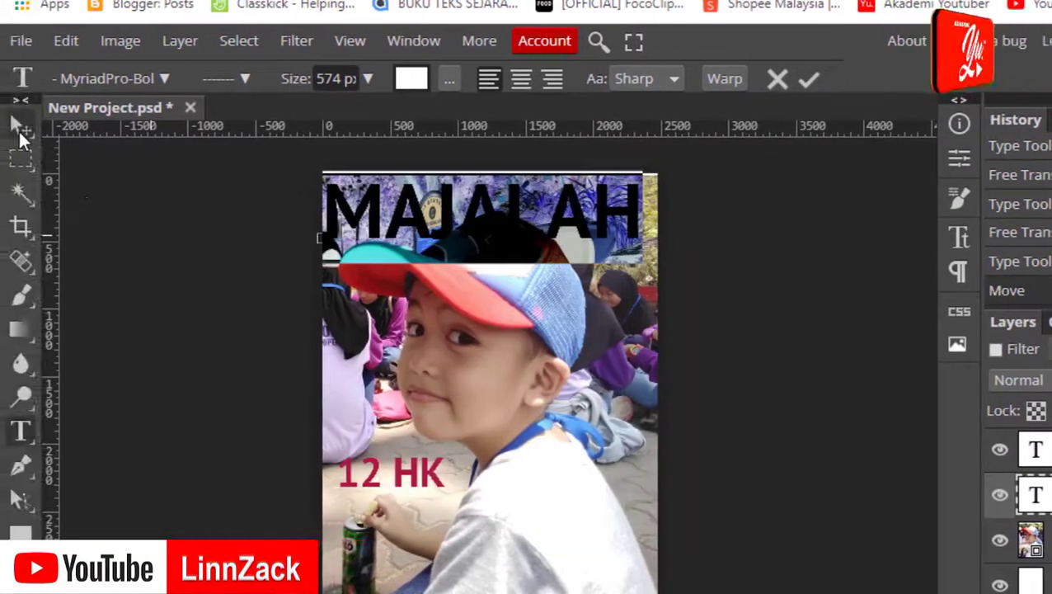
{"action": "left_click", "coordinate": [18, 125]}
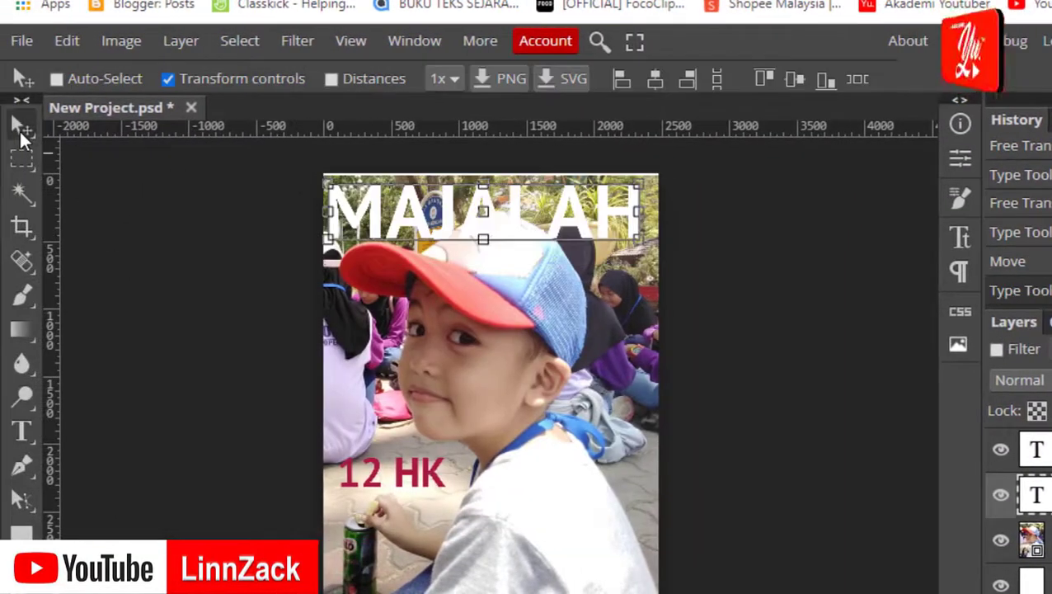
Step: Select all of the MAJALAH title text and set its colour to the bright yellow fff700
{"action": "left_click", "coordinate": [22, 432]}
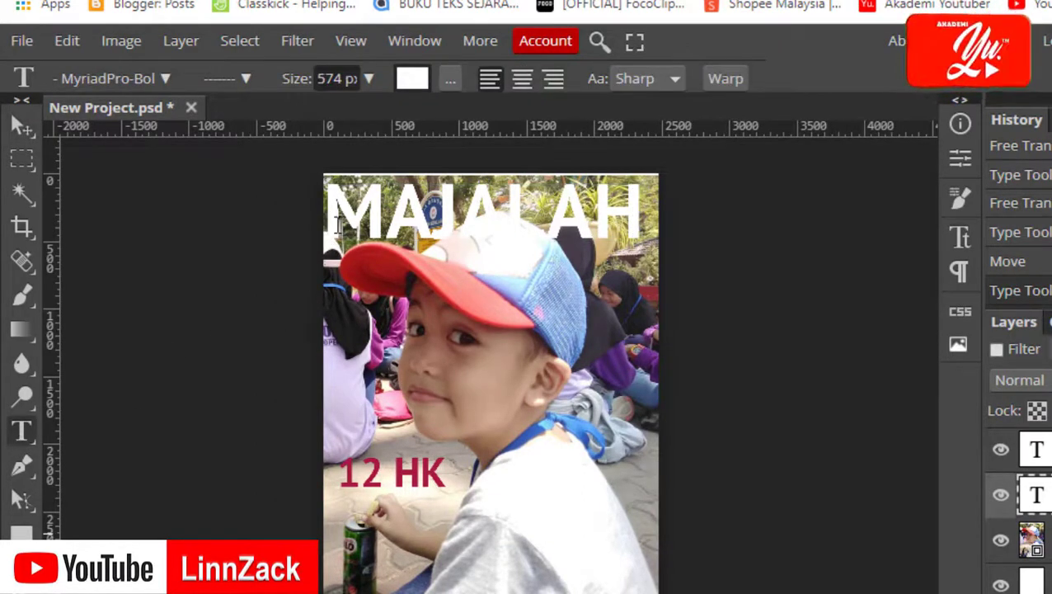
{"action": "left_click_drag", "start_coordinate": [336, 219], "coordinate": [643, 216]}
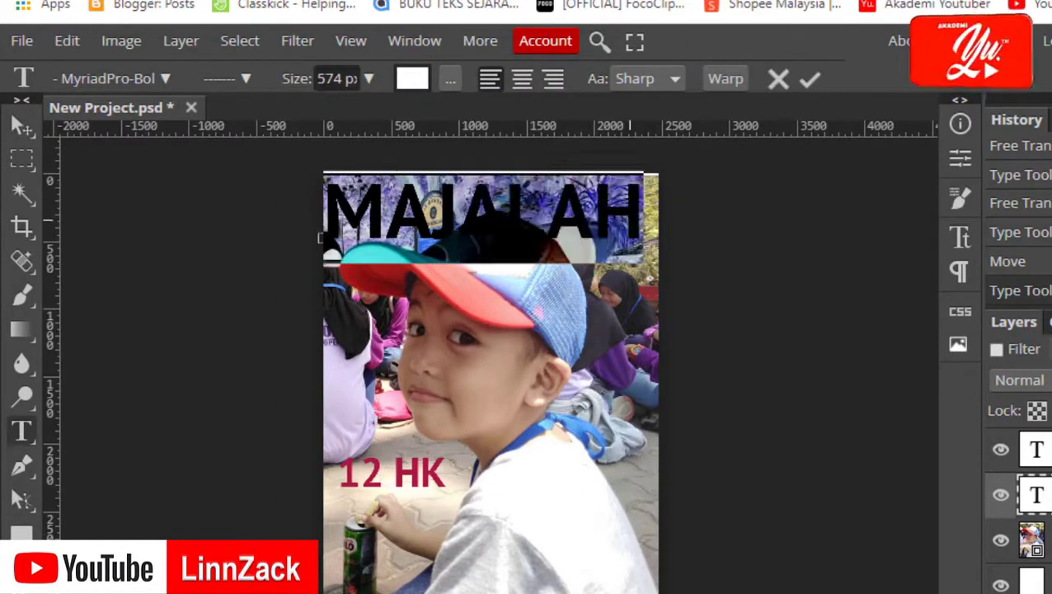
{"action": "left_click", "coordinate": [412, 79]}
{"action": "left_click", "coordinate": [440, 466]}
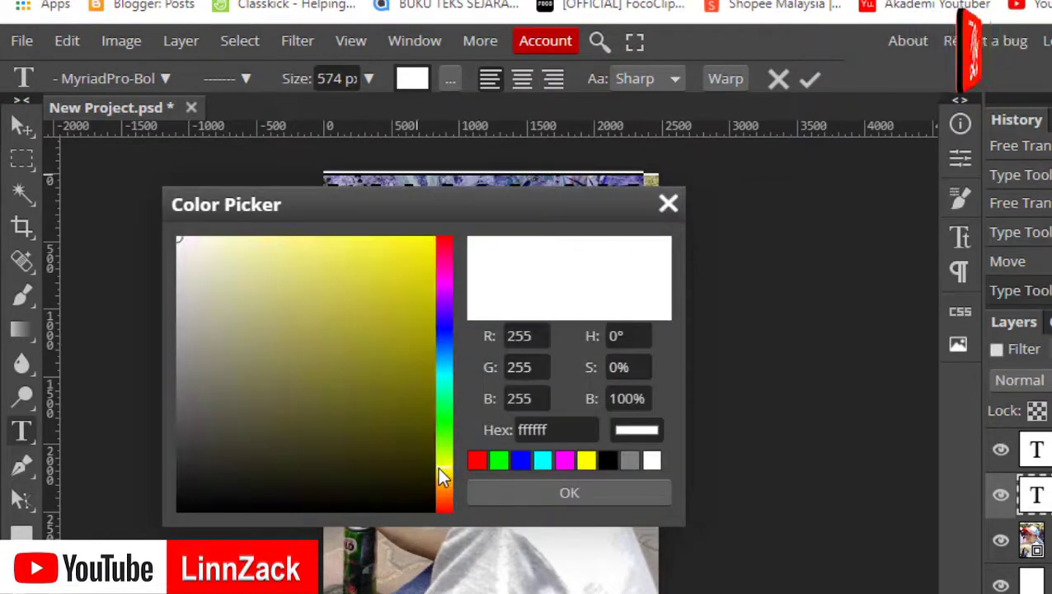
{"action": "left_click", "coordinate": [432, 239]}
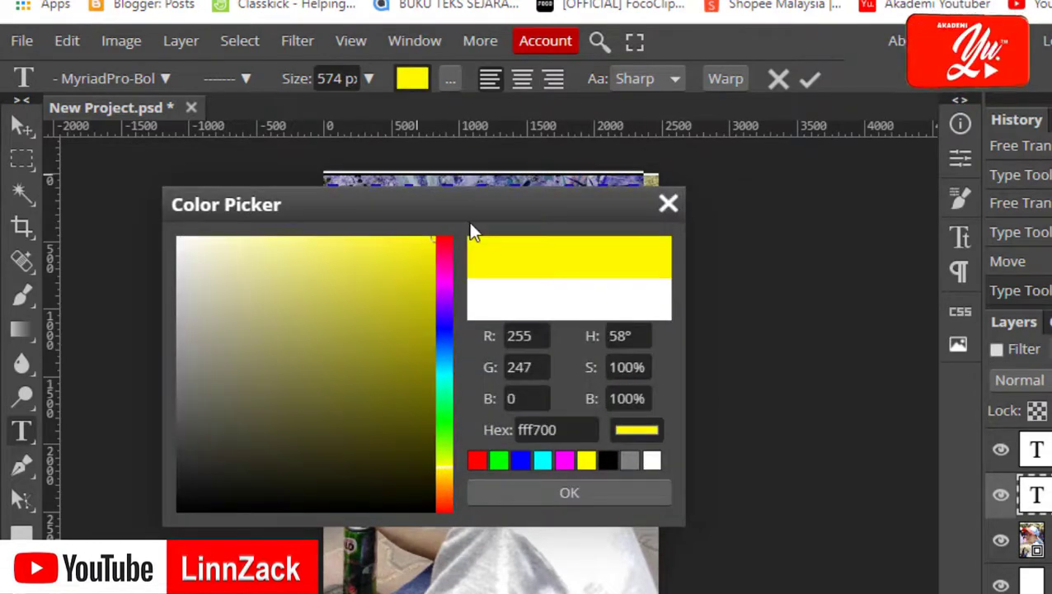
{"action": "left_click", "coordinate": [561, 493]}
{"action": "left_click", "coordinate": [26, 132]}
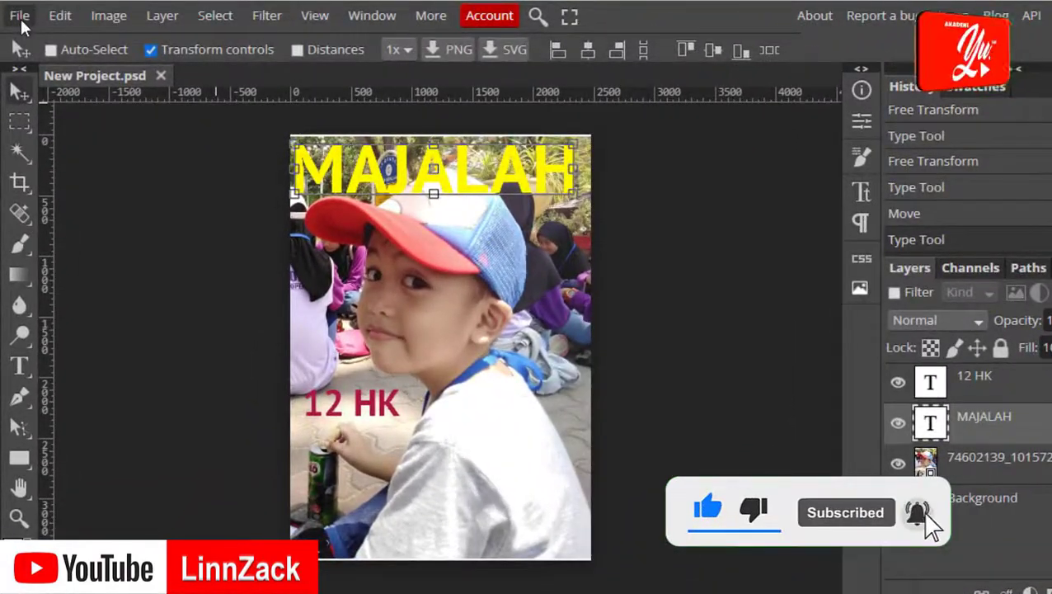
Step: Save the project as a PSD file named MAJALAH on the Desktop
{"action": "left_click", "coordinate": [19, 16]}
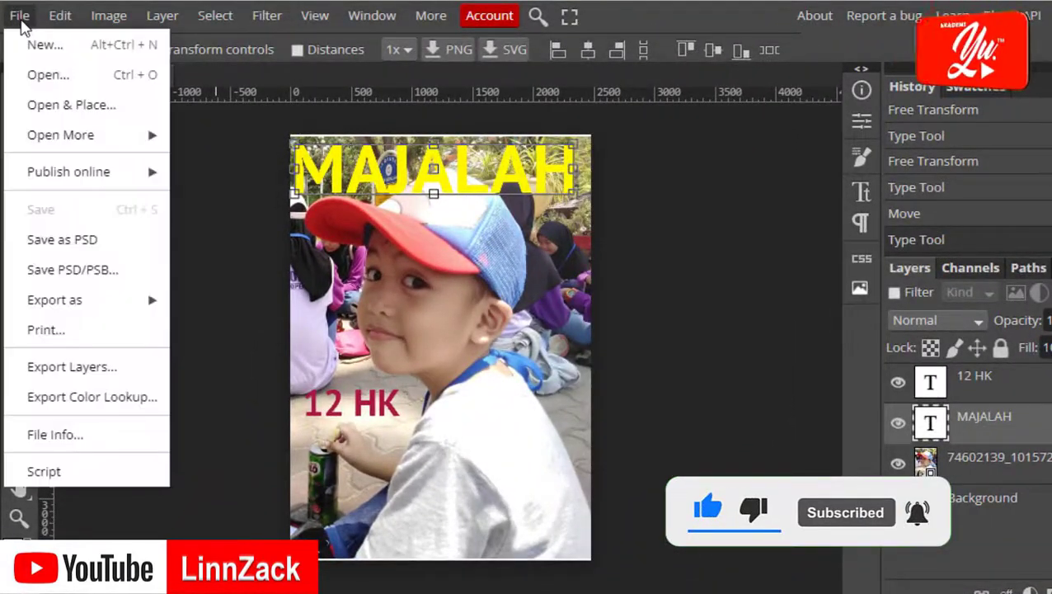
{"action": "left_click", "coordinate": [84, 243]}
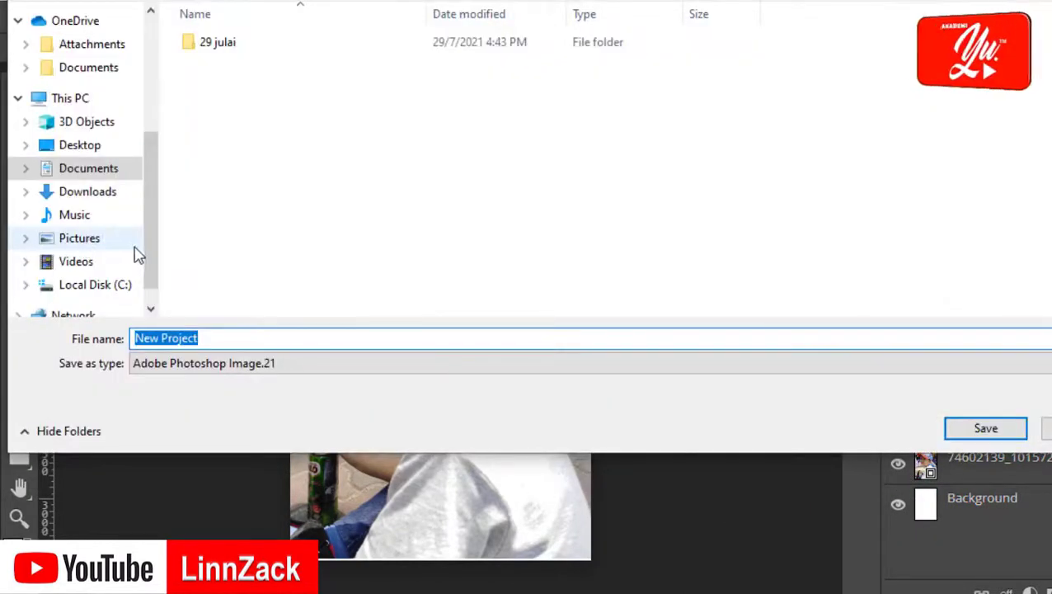
{"action": "left_click", "coordinate": [88, 168]}
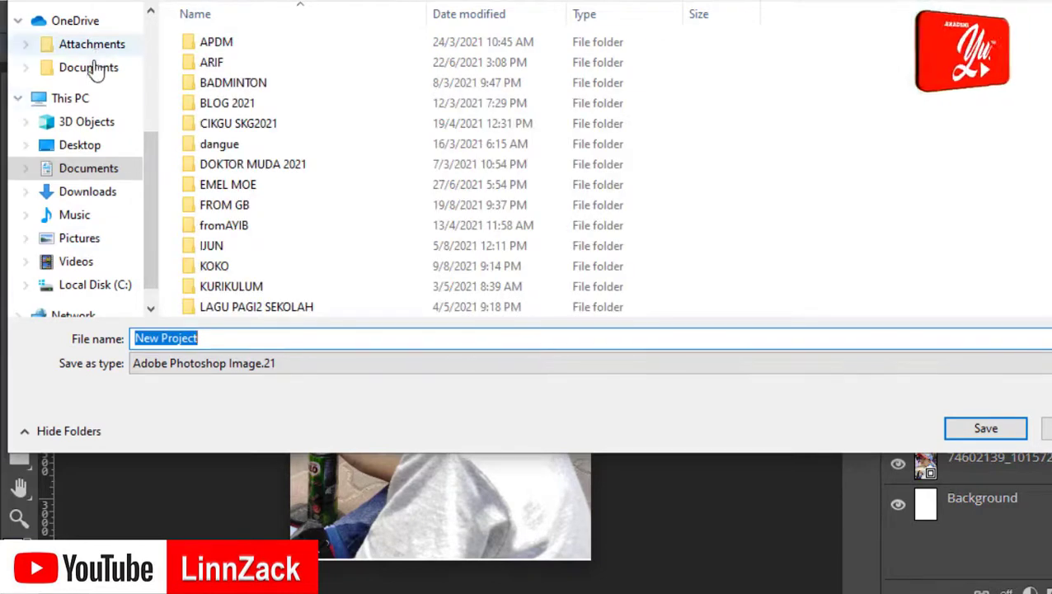
{"action": "left_click", "coordinate": [80, 147]}
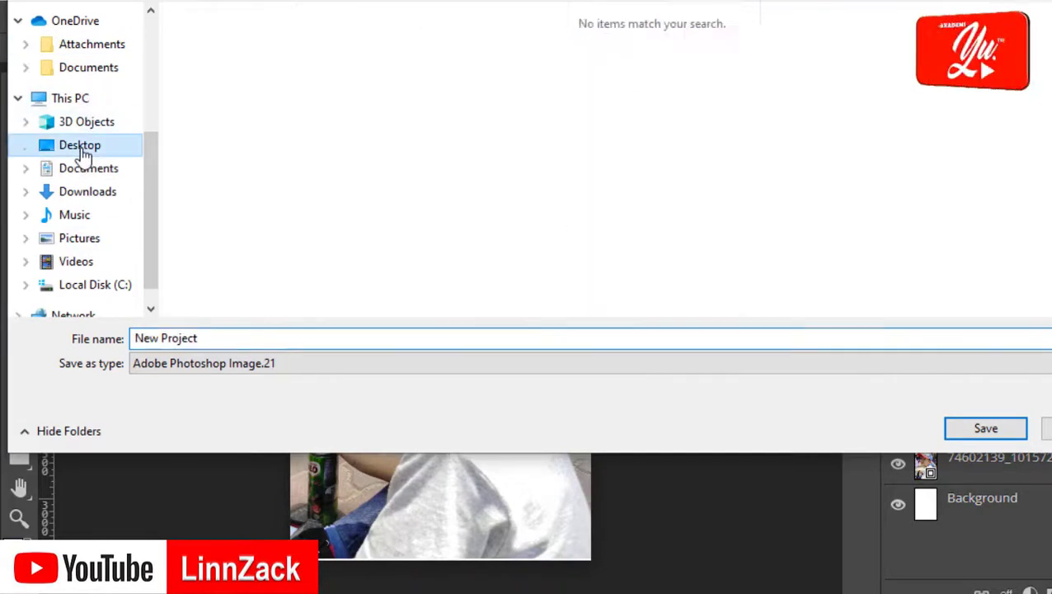
{"action": "triple_click", "coordinate": [220, 334]}
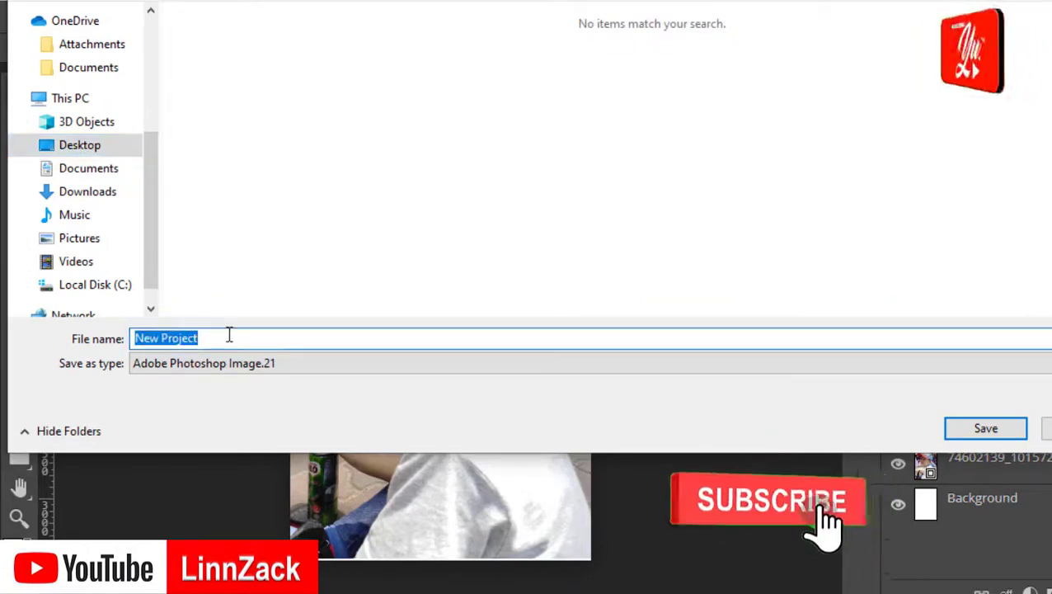
{"action": "type", "text": "MAJALAH"}
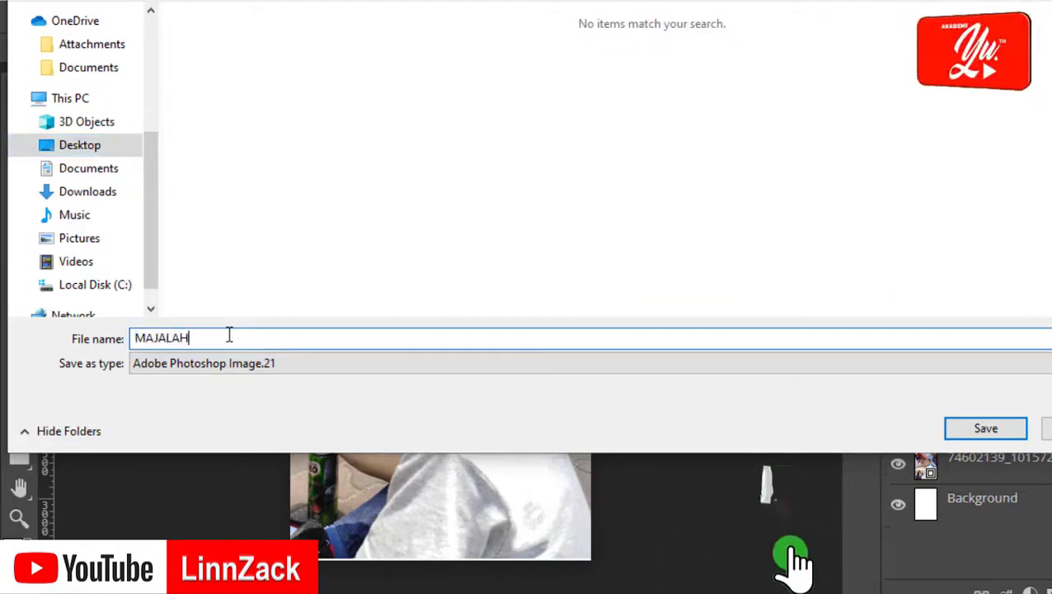
{"action": "left_click", "coordinate": [1006, 431]}
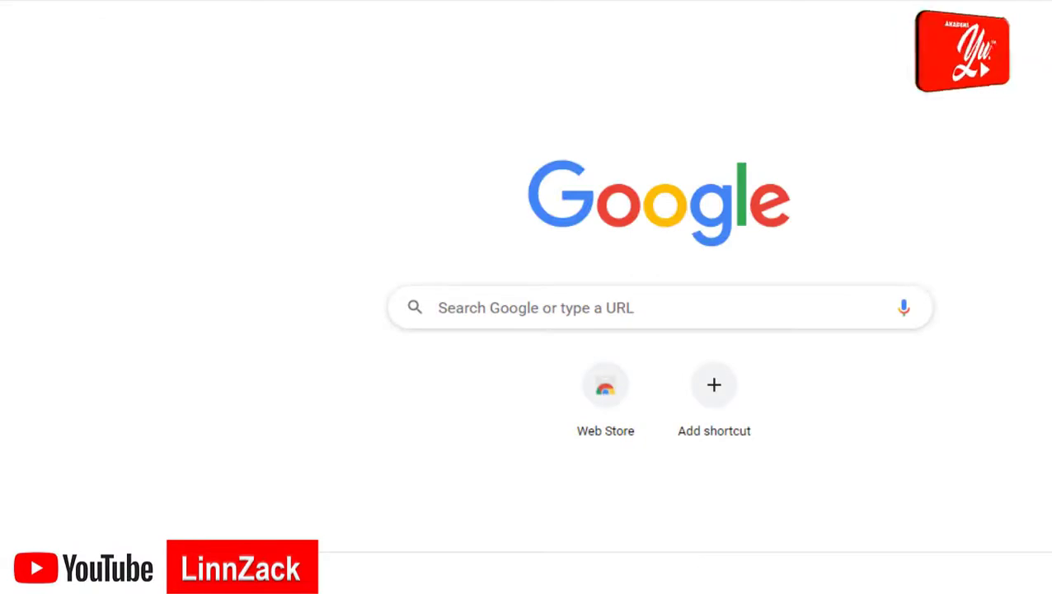
{"action": "key", "text": "ctrl+l"}
{"action": "type", "text": "www"}
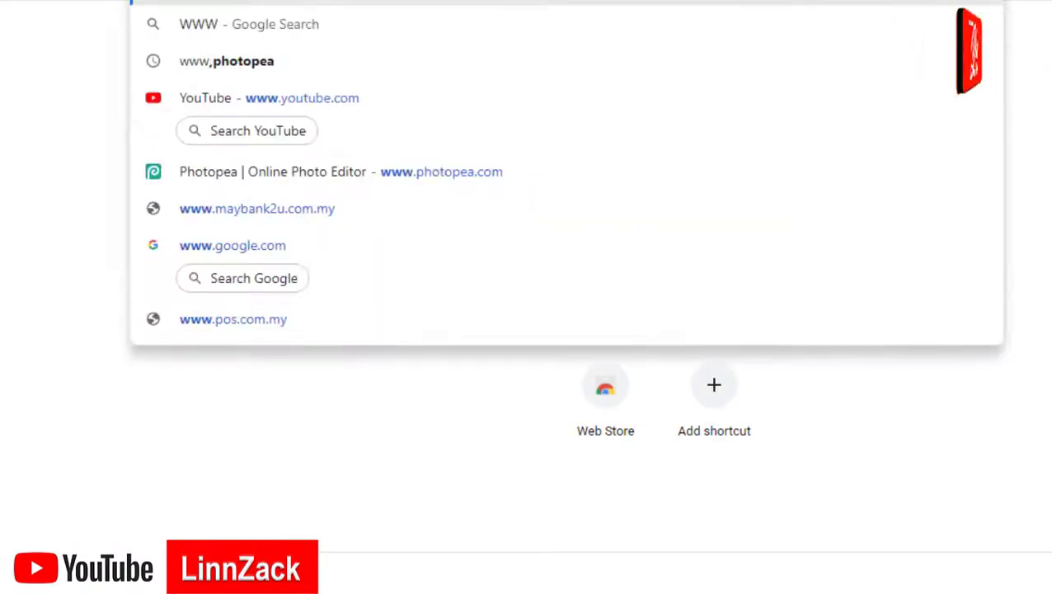
{"action": "key", "text": "BackSpace"}
{"action": "key", "text": "Escape"}
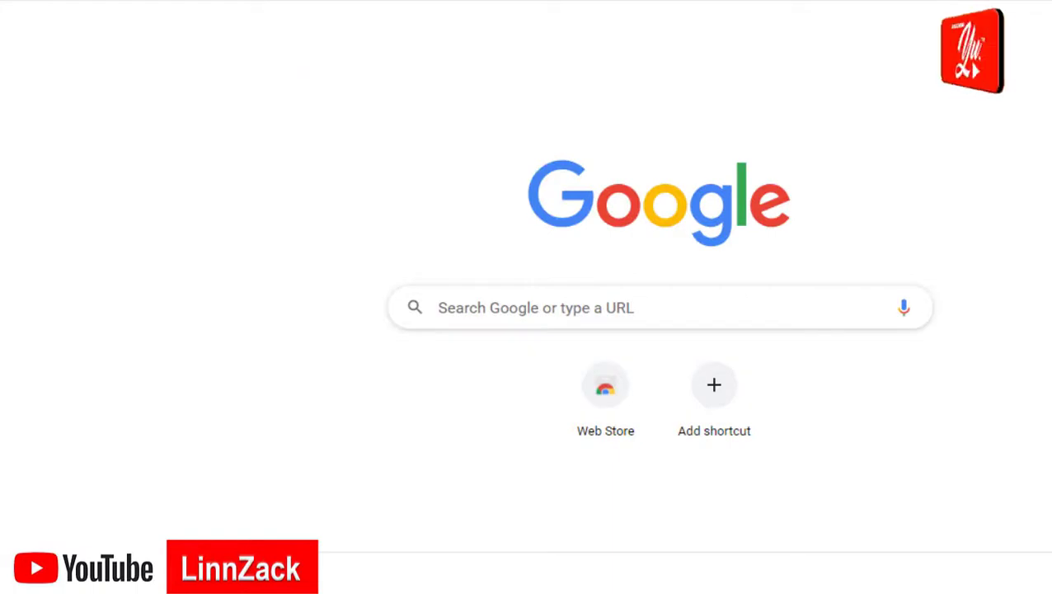
{"action": "type", "text": "www.ph"}
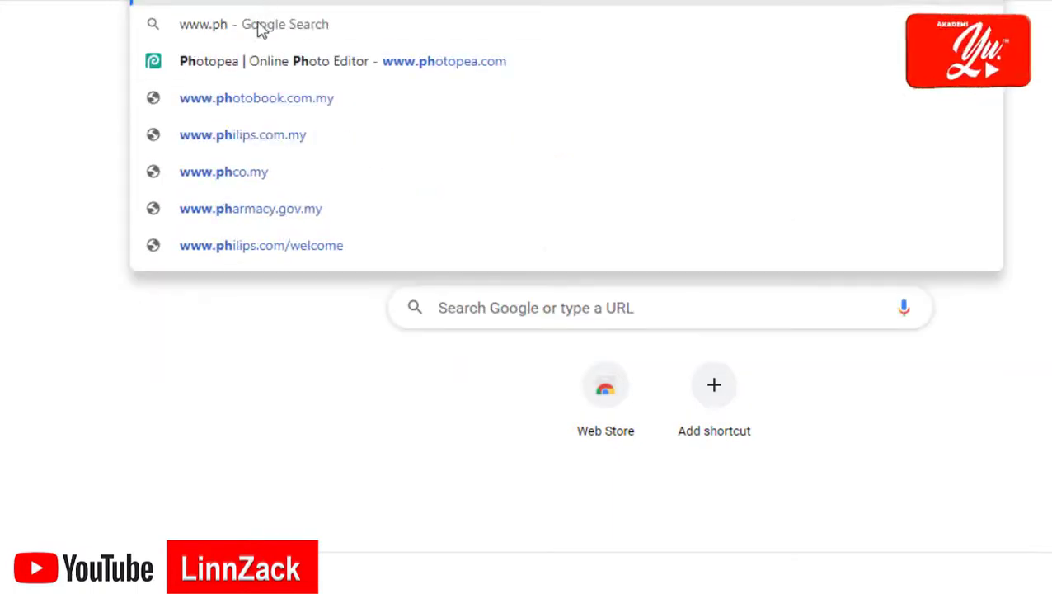
{"action": "left_click", "coordinate": [263, 70]}
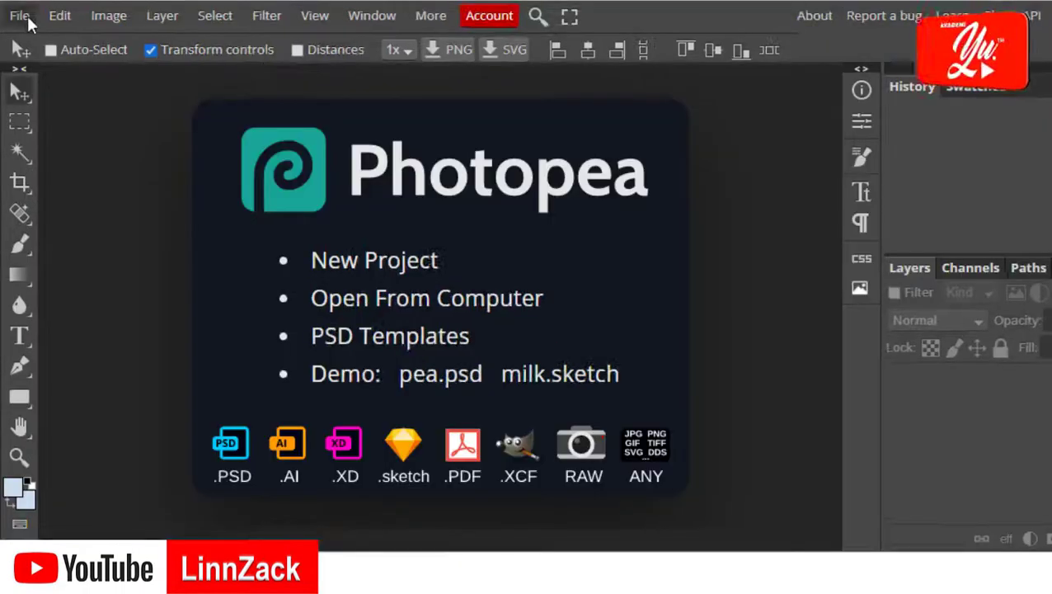
Step: Open the MAJALAH PSD file from the Desktop
{"action": "left_click", "coordinate": [28, 16]}
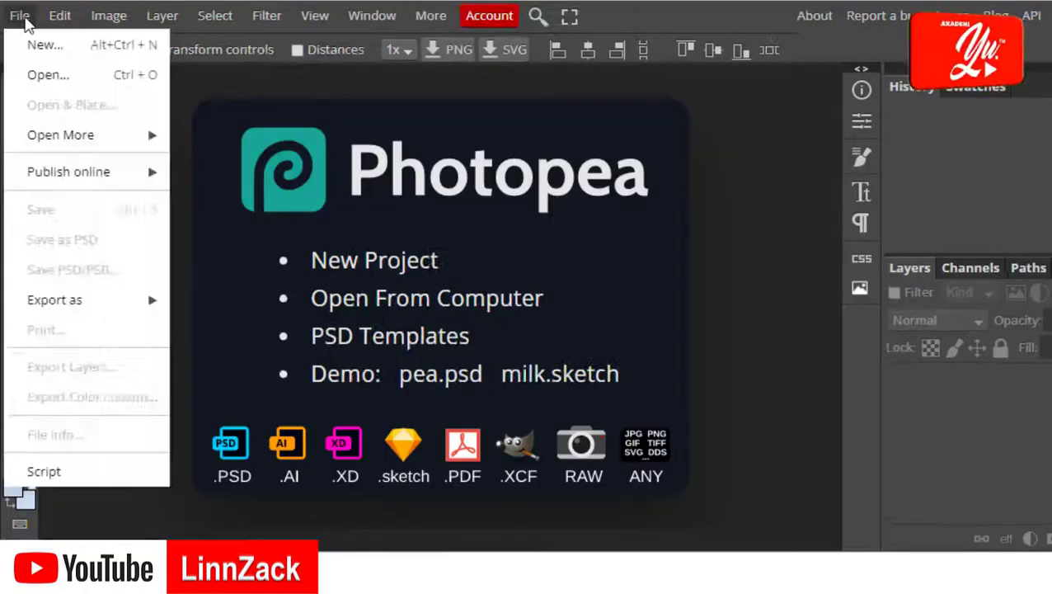
{"action": "left_click", "coordinate": [37, 79]}
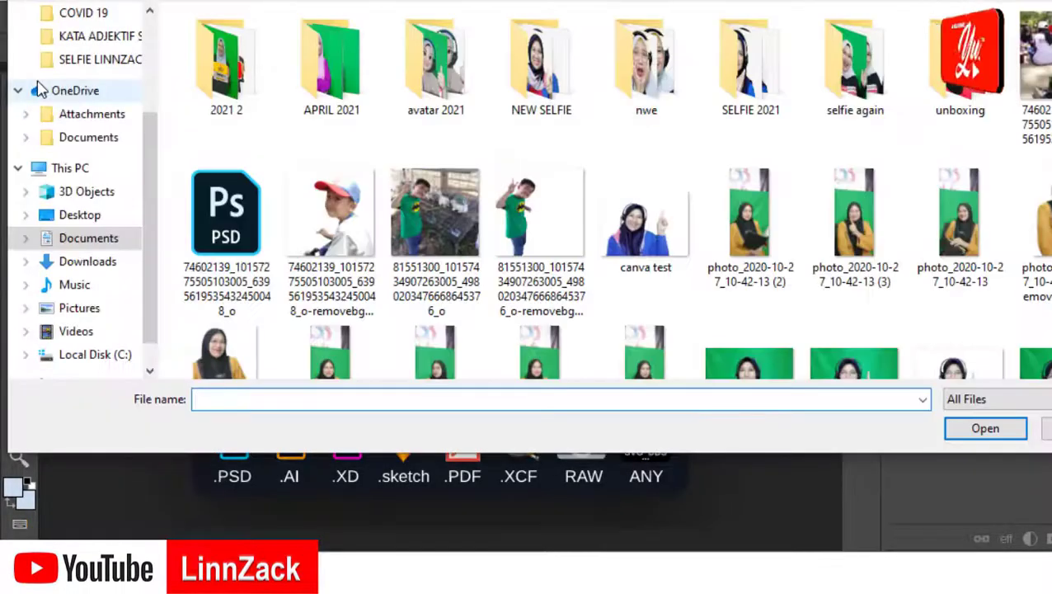
{"action": "left_click", "coordinate": [94, 218]}
{"action": "left_click", "coordinate": [210, 58]}
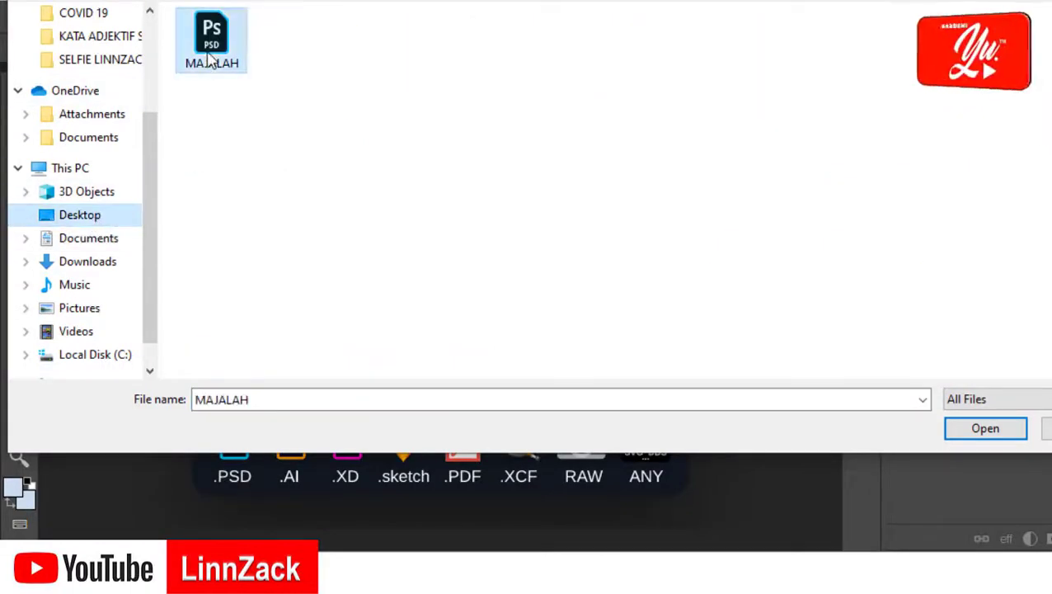
{"action": "left_click", "coordinate": [981, 429]}
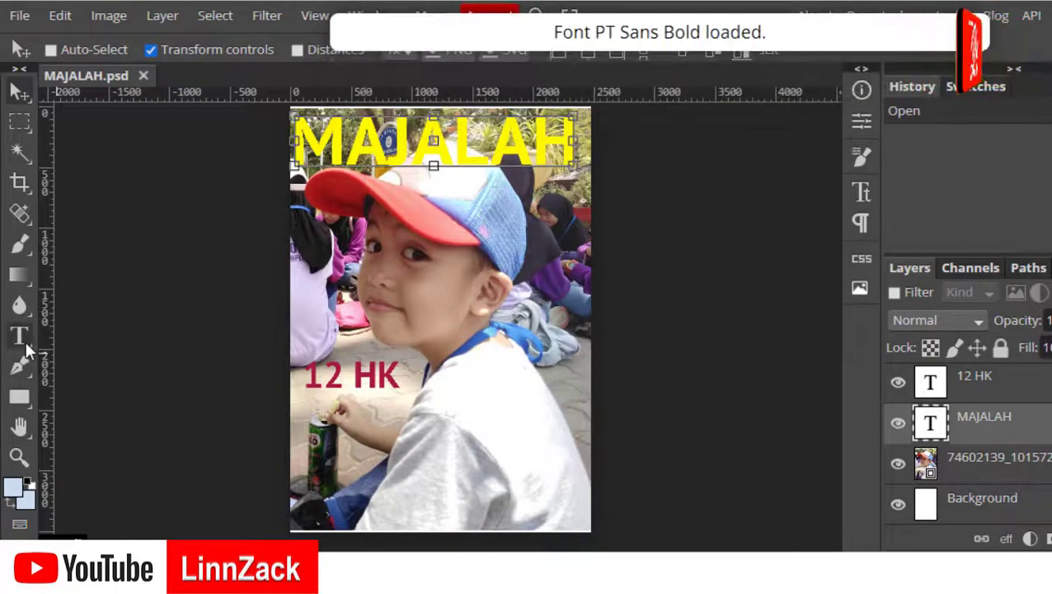
Step: Add a new text layer reading sagdgas, starting beside the boy's mouth
{"action": "left_click", "coordinate": [26, 344]}
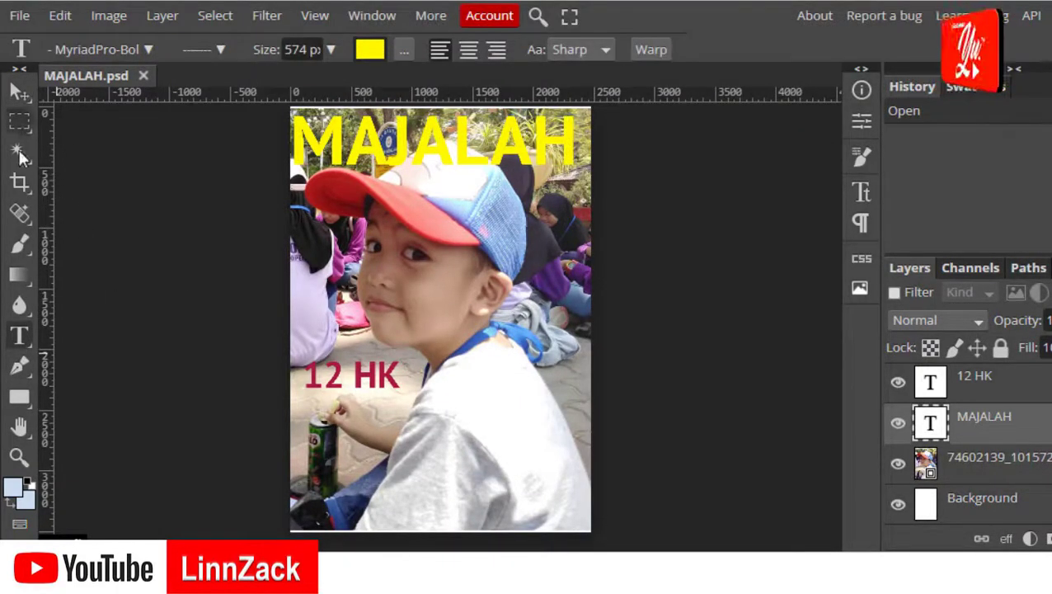
{"action": "left_click", "coordinate": [24, 97]}
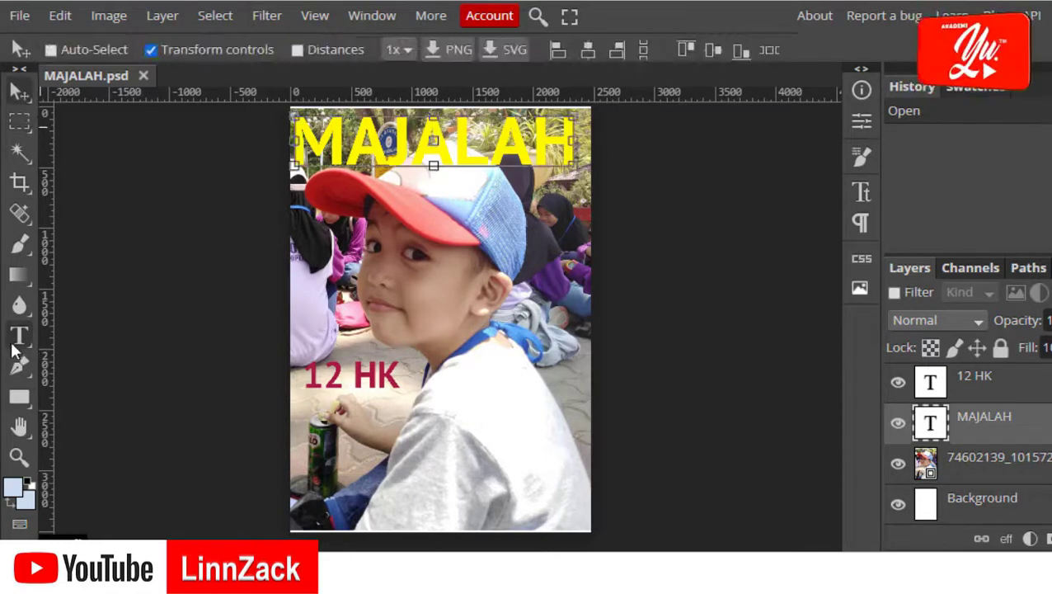
{"action": "left_click", "coordinate": [22, 336]}
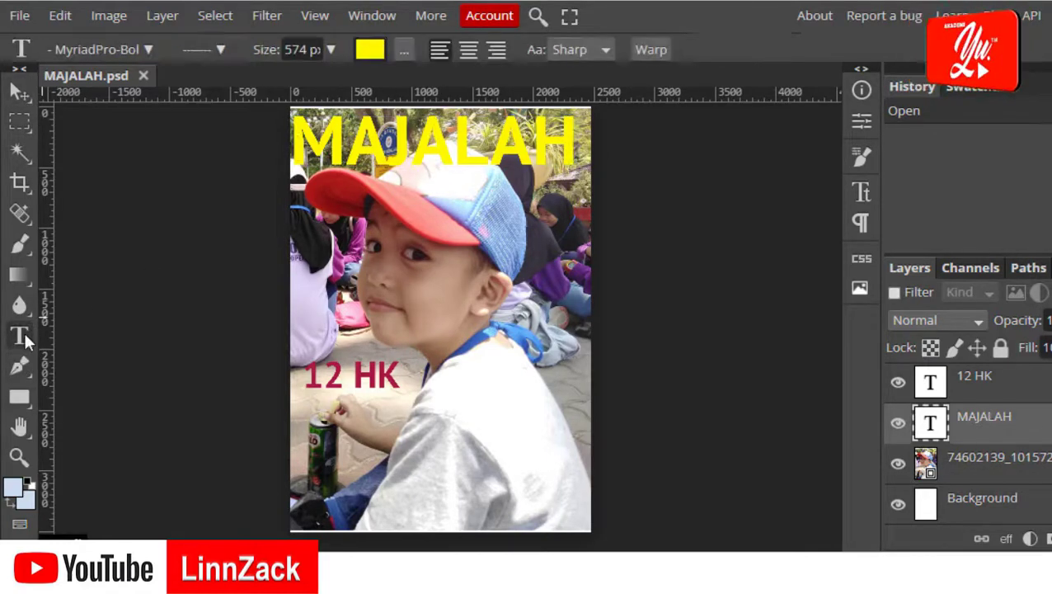
{"action": "left_click", "coordinate": [370, 298]}
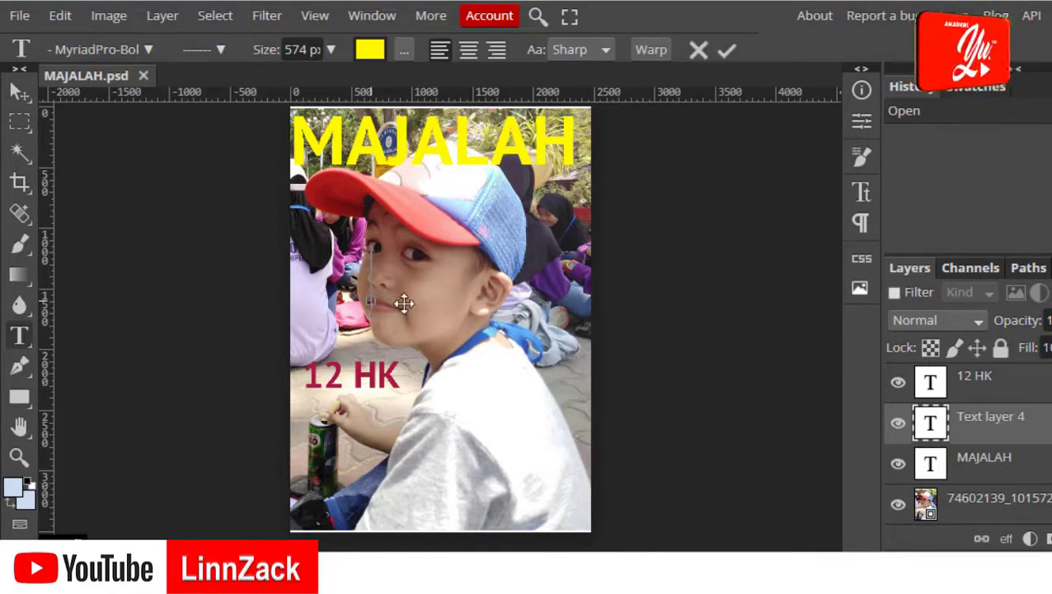
{"action": "type", "text": "sagdgas"}
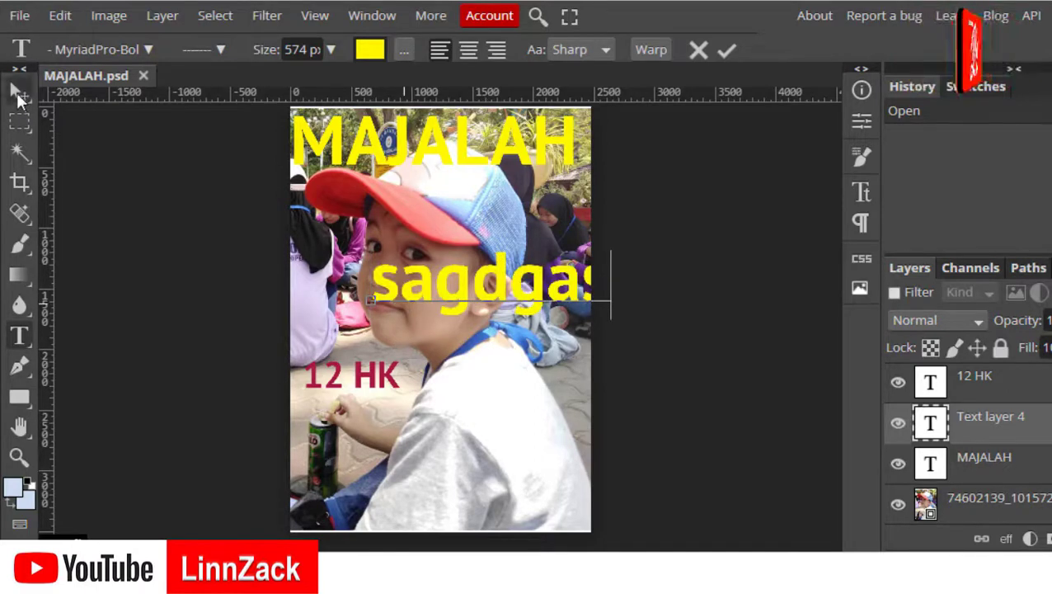
Step: Select all of the sagdgas text, reduce its size to 131 px and set its colour to magenta
{"action": "left_click_drag", "start_coordinate": [374, 293], "coordinate": [611, 284]}
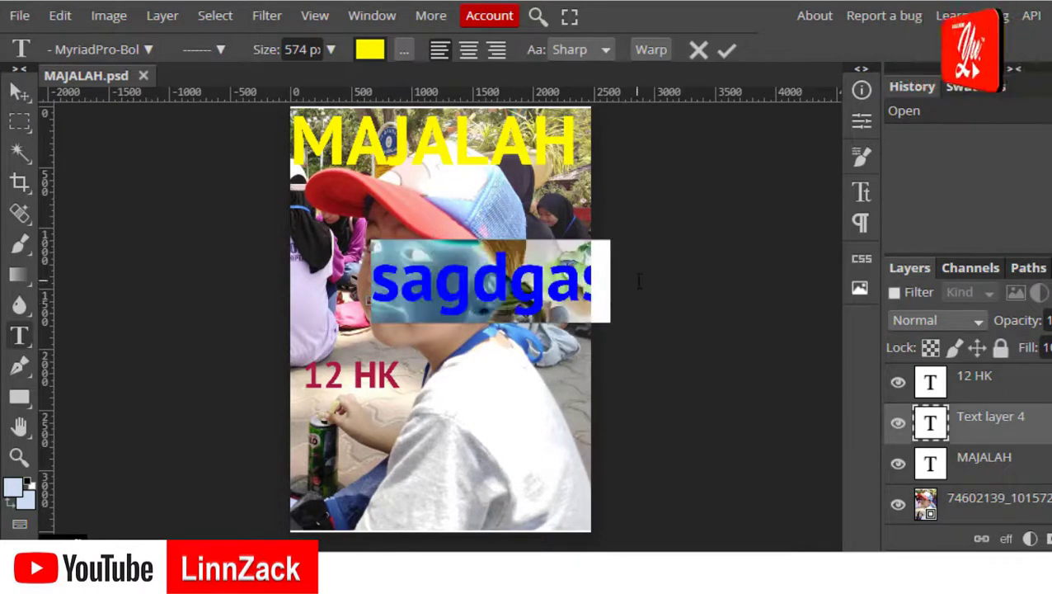
{"action": "left_click", "coordinate": [330, 49]}
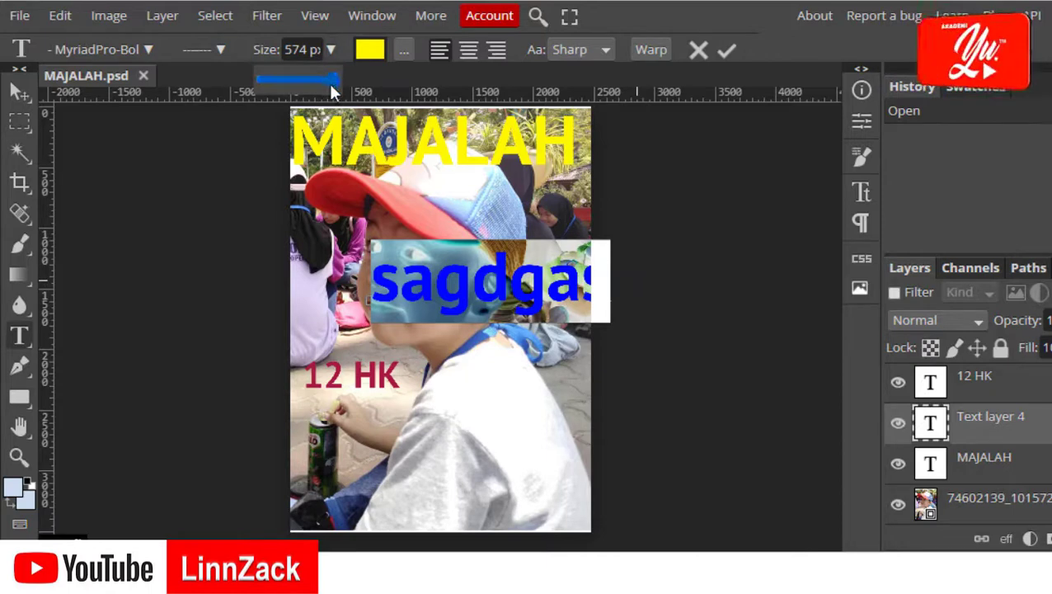
{"action": "mouse_move", "coordinate": [332, 83]}
{"action": "left_mouse_down"}
{"action": "mouse_move", "coordinate": [321, 93]}
{"action": "mouse_move", "coordinate": [334, 99]}
{"action": "left_mouse_up"}
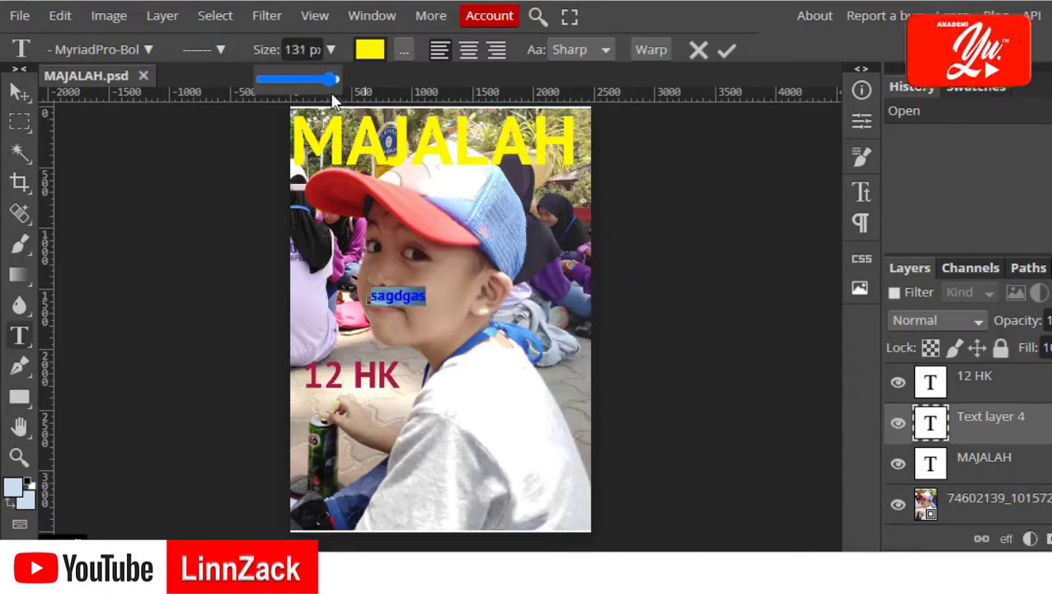
{"action": "left_click", "coordinate": [363, 56]}
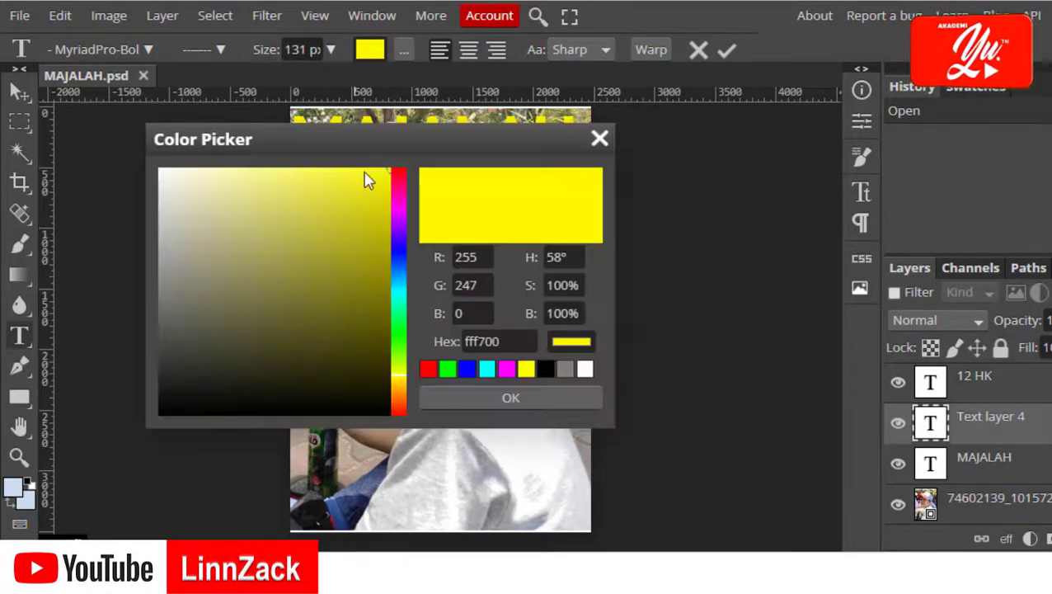
{"action": "left_click", "coordinate": [399, 210]}
{"action": "left_click", "coordinate": [509, 397]}
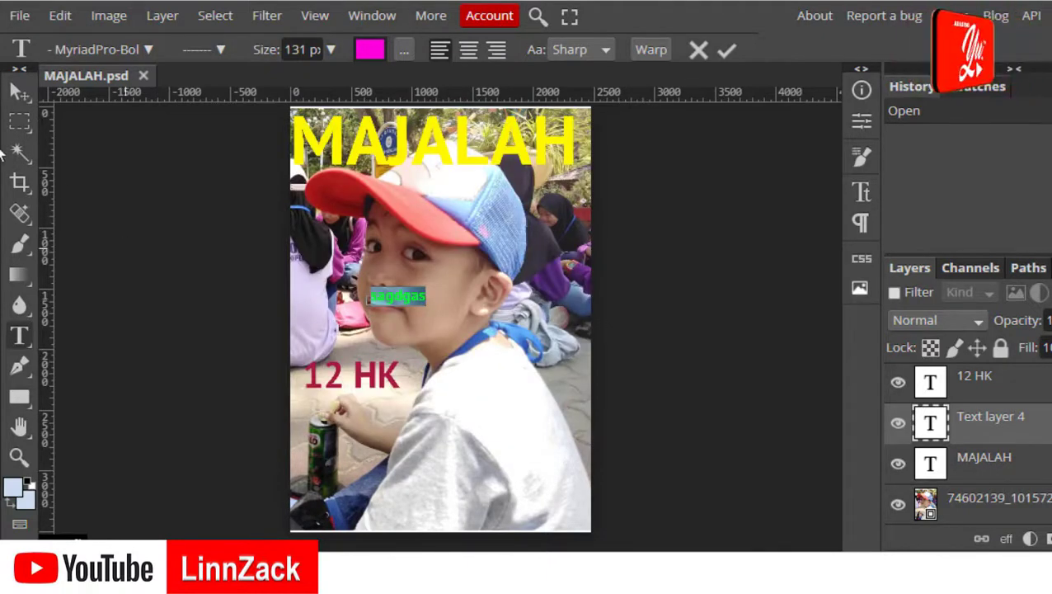
{"action": "left_click", "coordinate": [19, 91]}
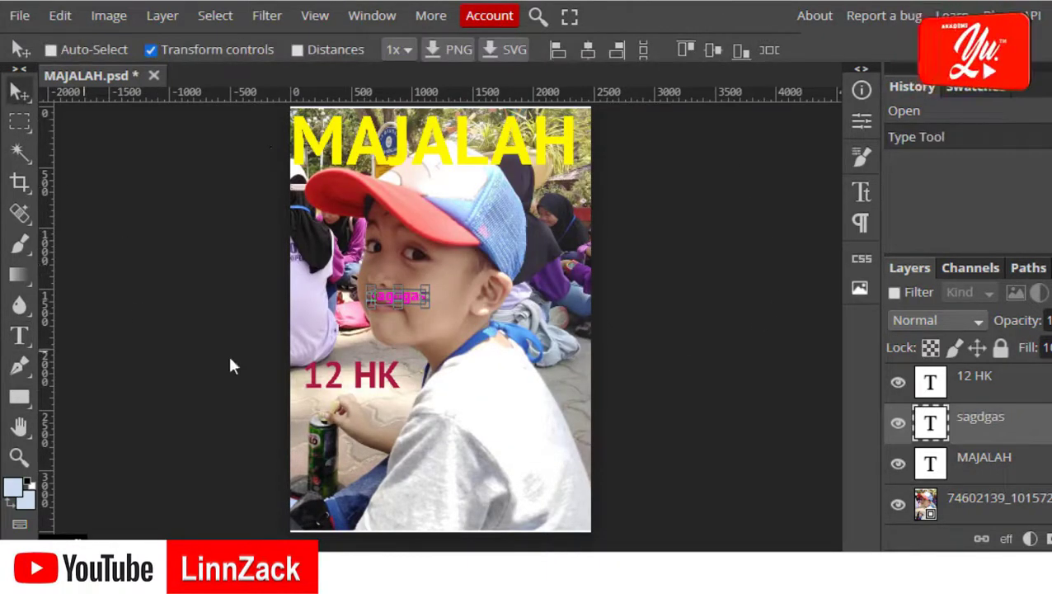
Step: Export the cover as a PNG at 100% quality and save it as MAJALAH on the Desktop
{"action": "left_click", "coordinate": [20, 19]}
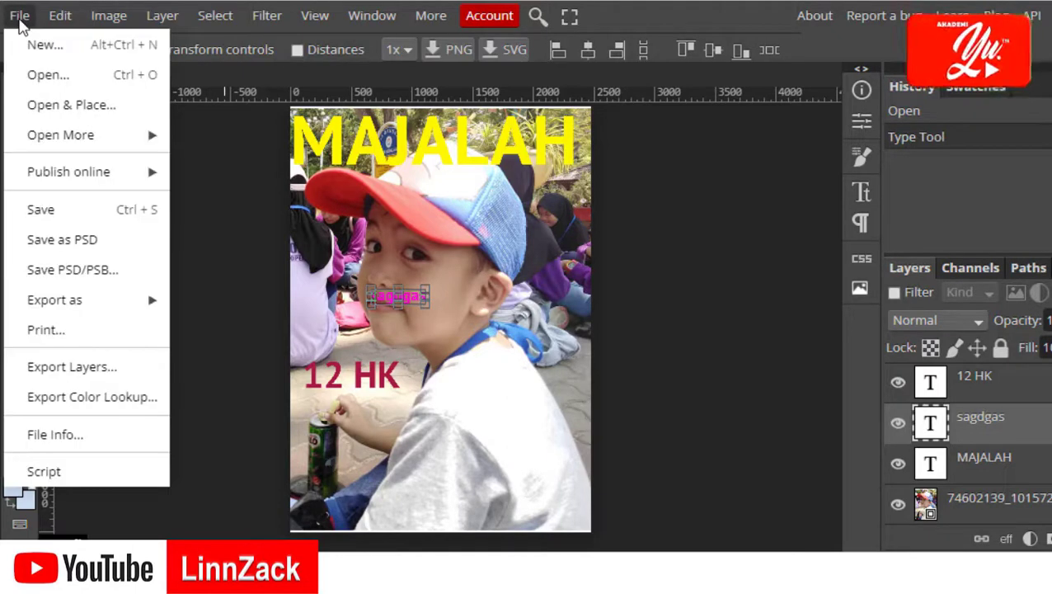
{"action": "mouse_move", "coordinate": [78, 305]}
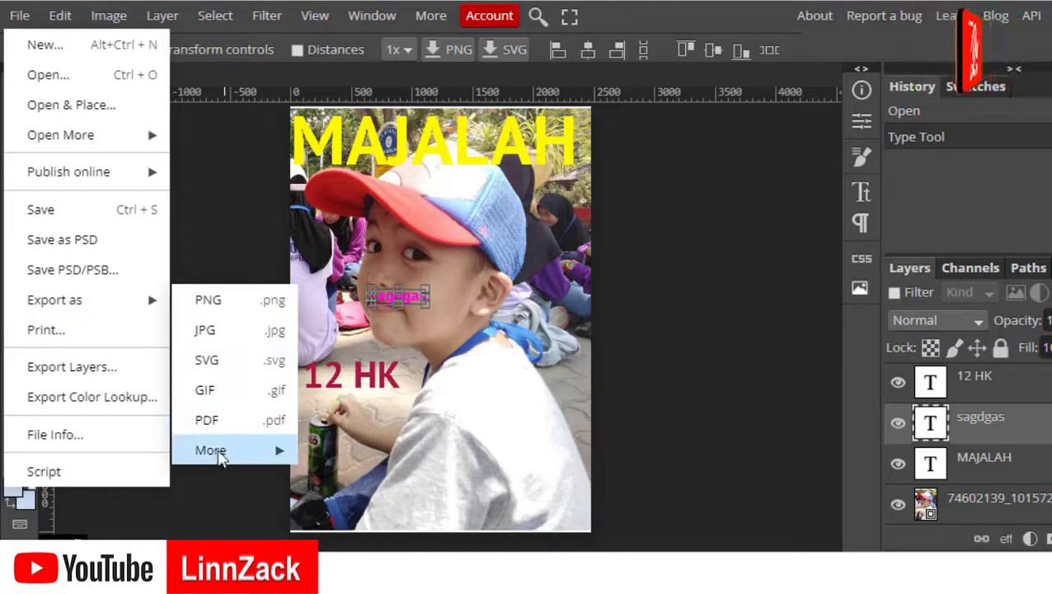
{"action": "mouse_move", "coordinate": [220, 458]}
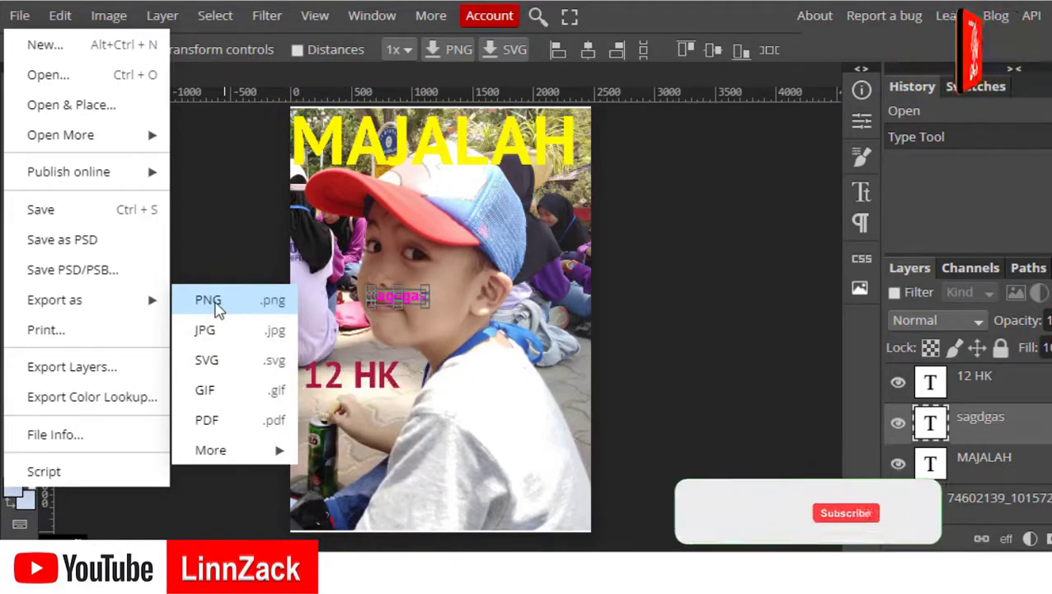
{"action": "left_click", "coordinate": [215, 305]}
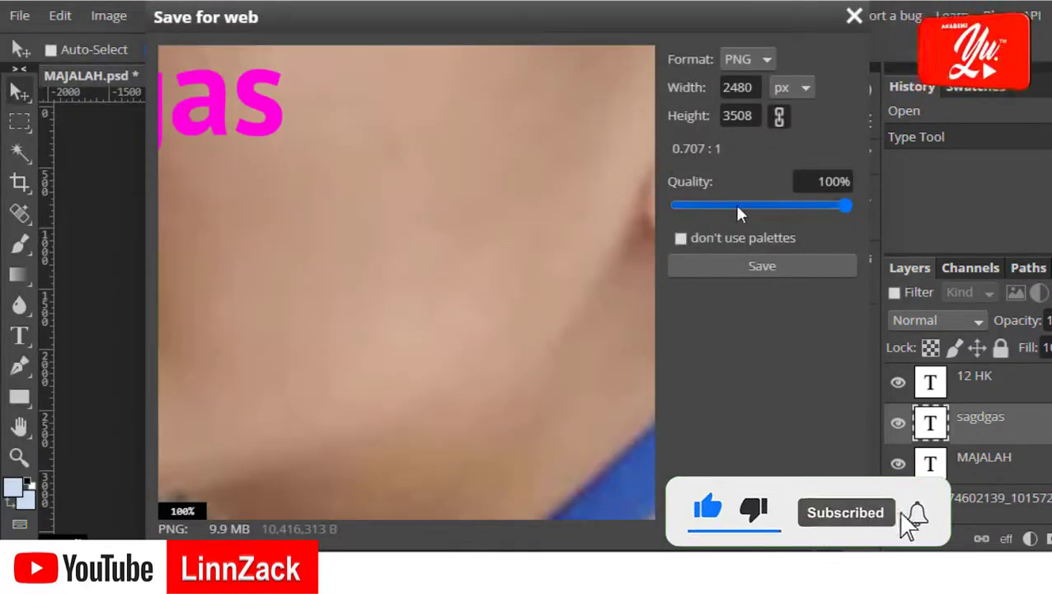
{"action": "left_click", "coordinate": [744, 262]}
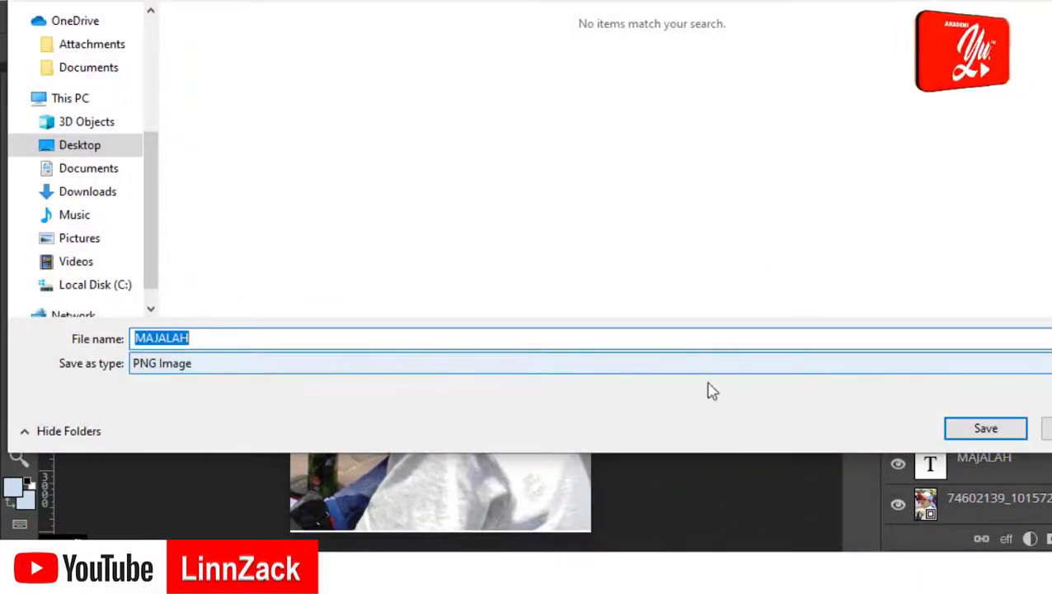
{"action": "left_click", "coordinate": [963, 435]}
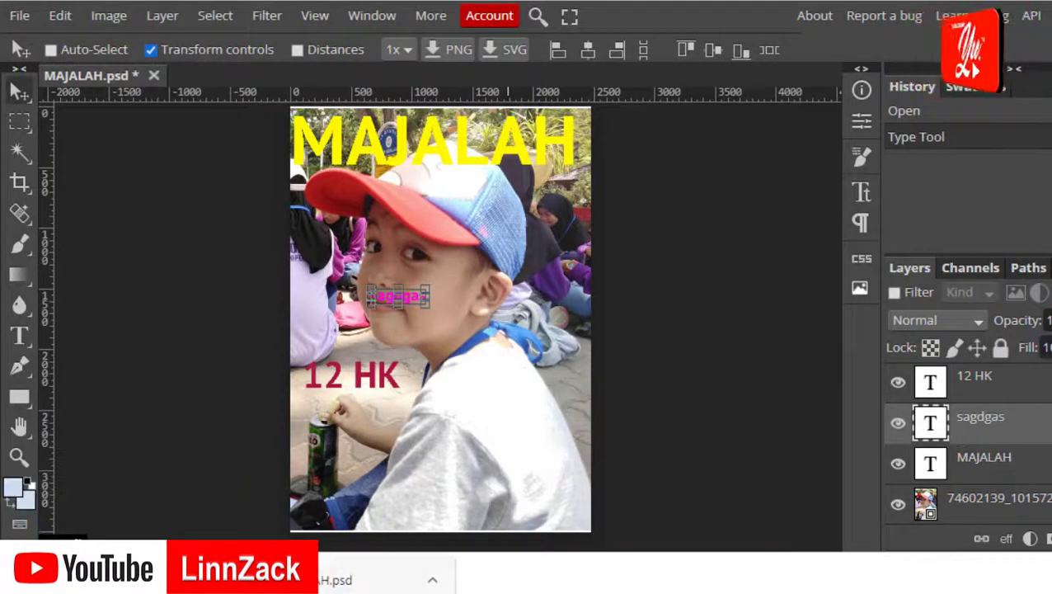